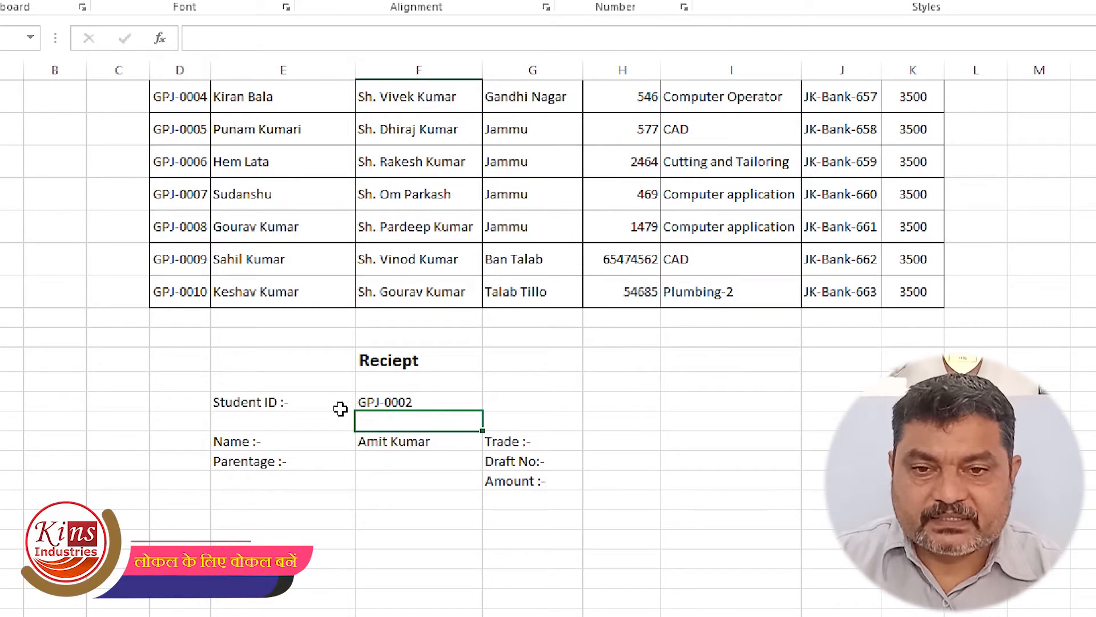
Replace the Student ID on the receipt with the ID of the first candidate in the list.
click(368, 403)
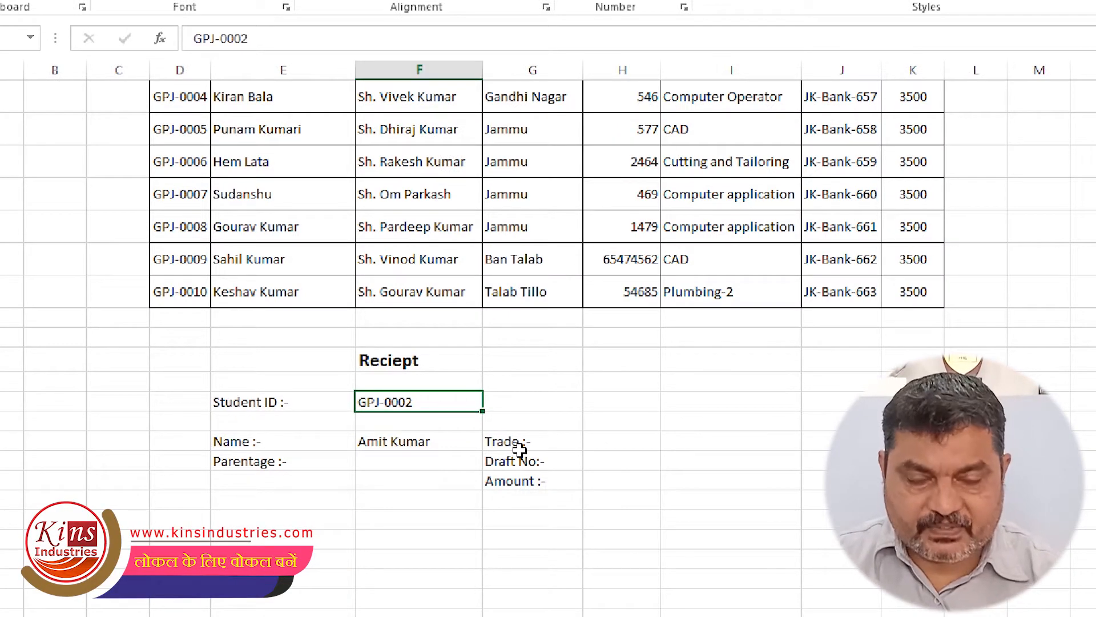
key(Delete)
scroll(464, 530, up, 1)
text(gp)
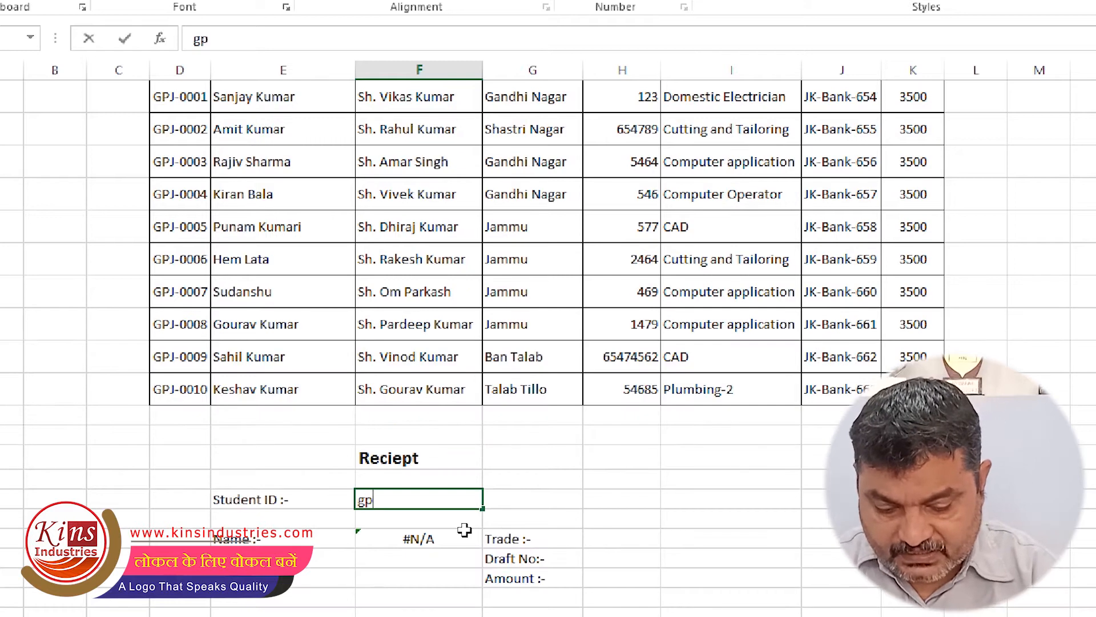
text(j-0001)
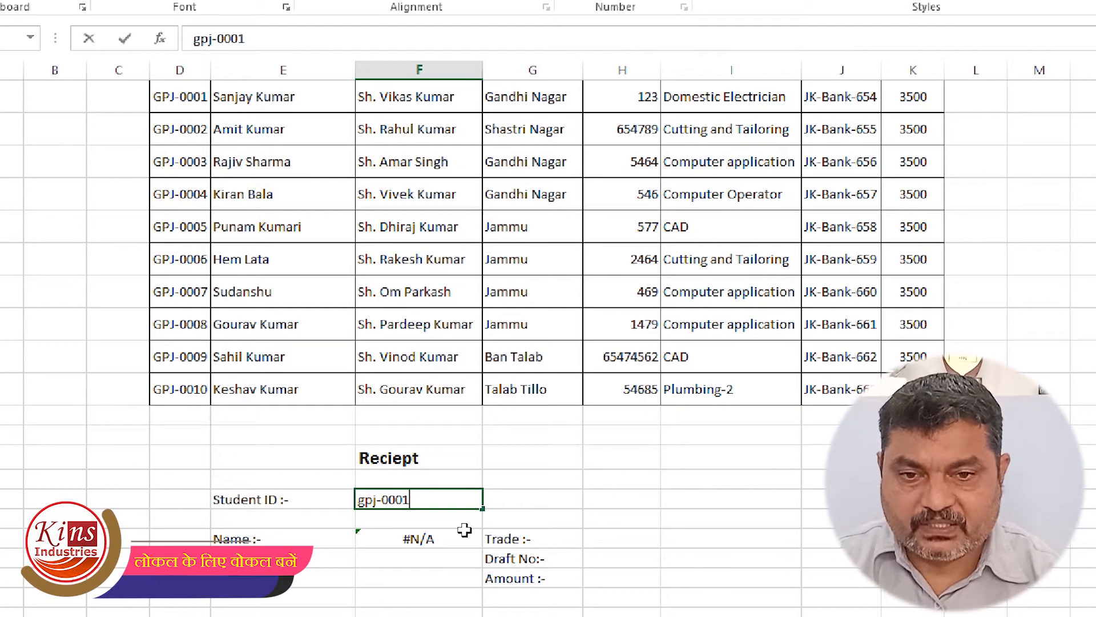
key(Return)
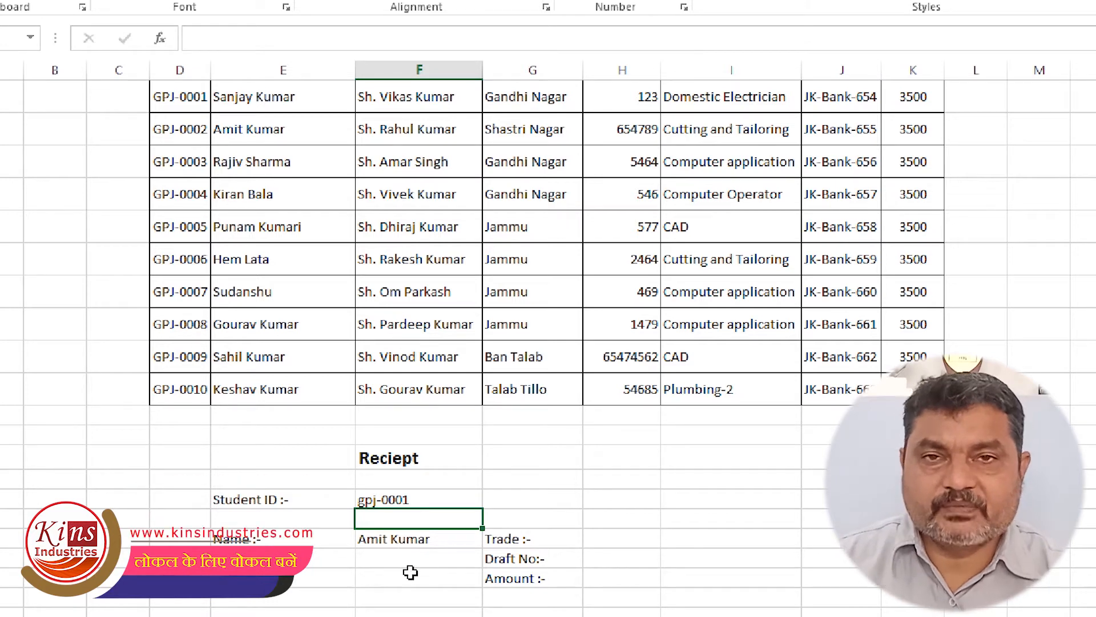
Review the candidate list's columns from ID to Amount and the receipt section below it.
scroll(411, 572, down, 1)
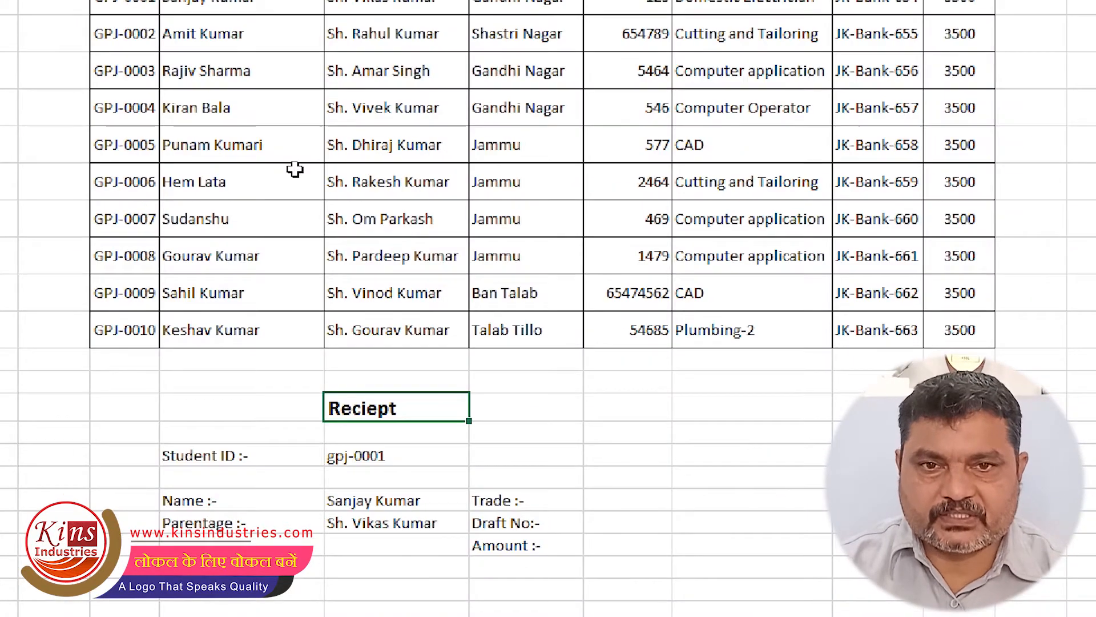
scroll(284, 34, left, 1)
scroll(558, 80, up, 2)
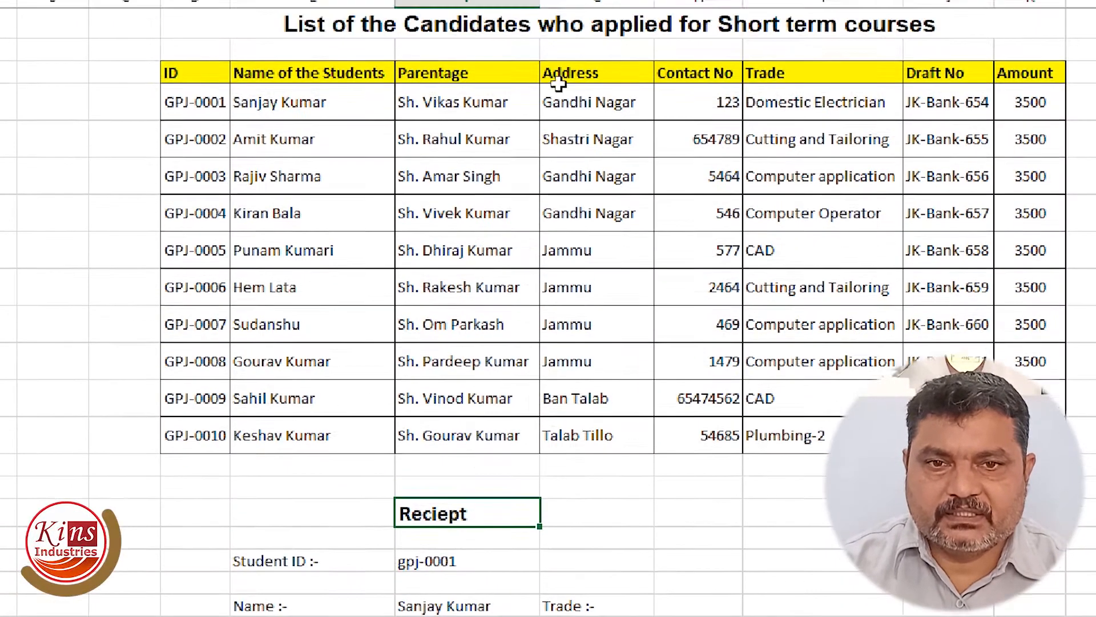
click(568, 181)
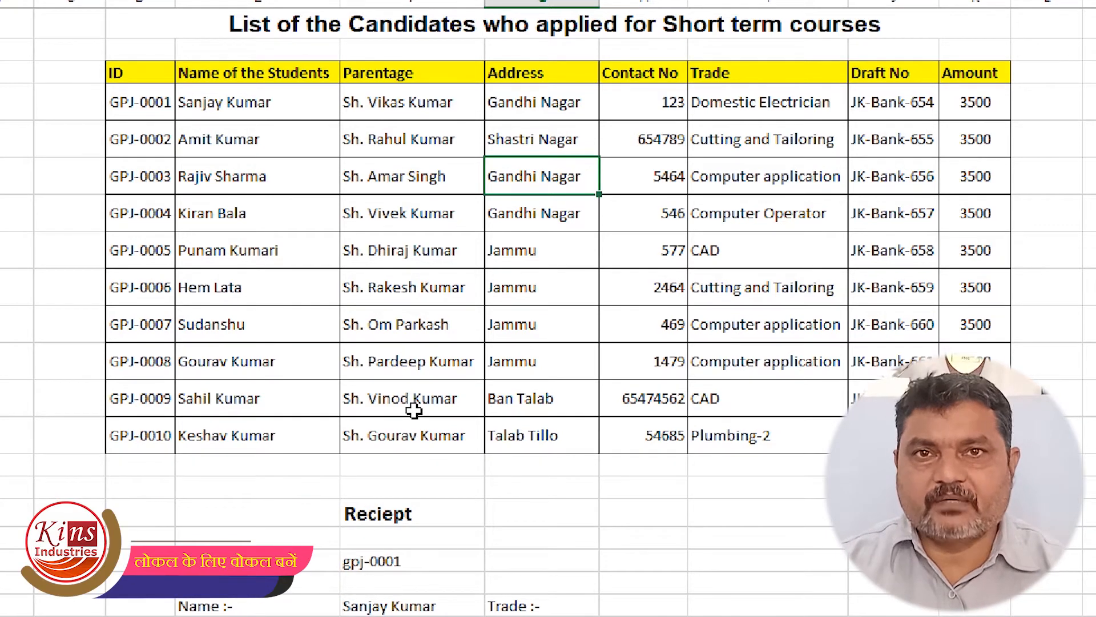
scroll(414, 410, down, 1)
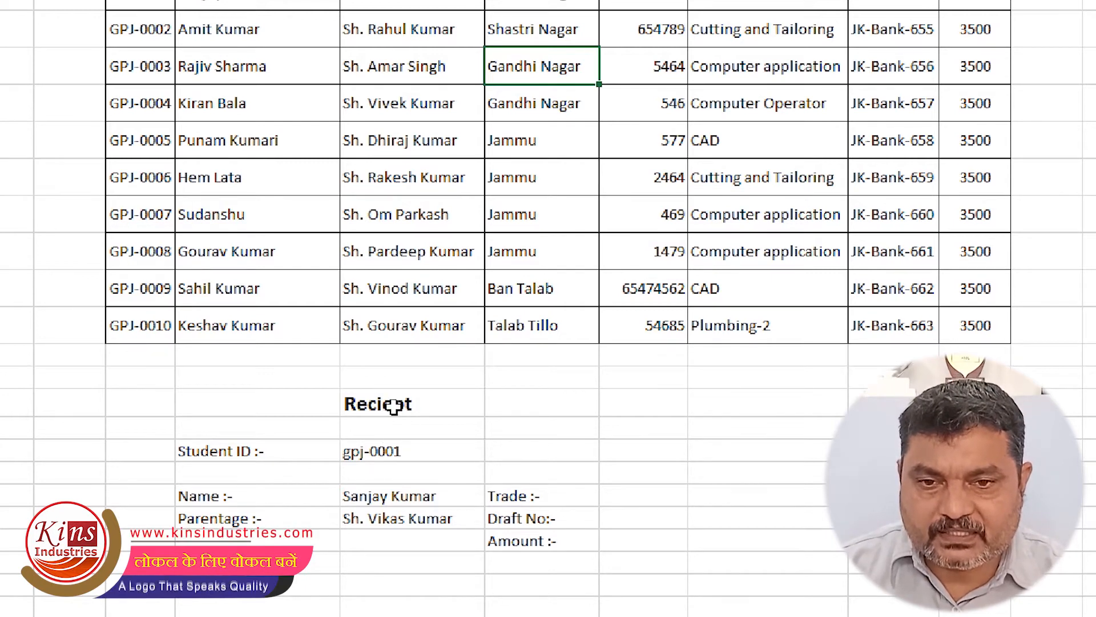
click(375, 407)
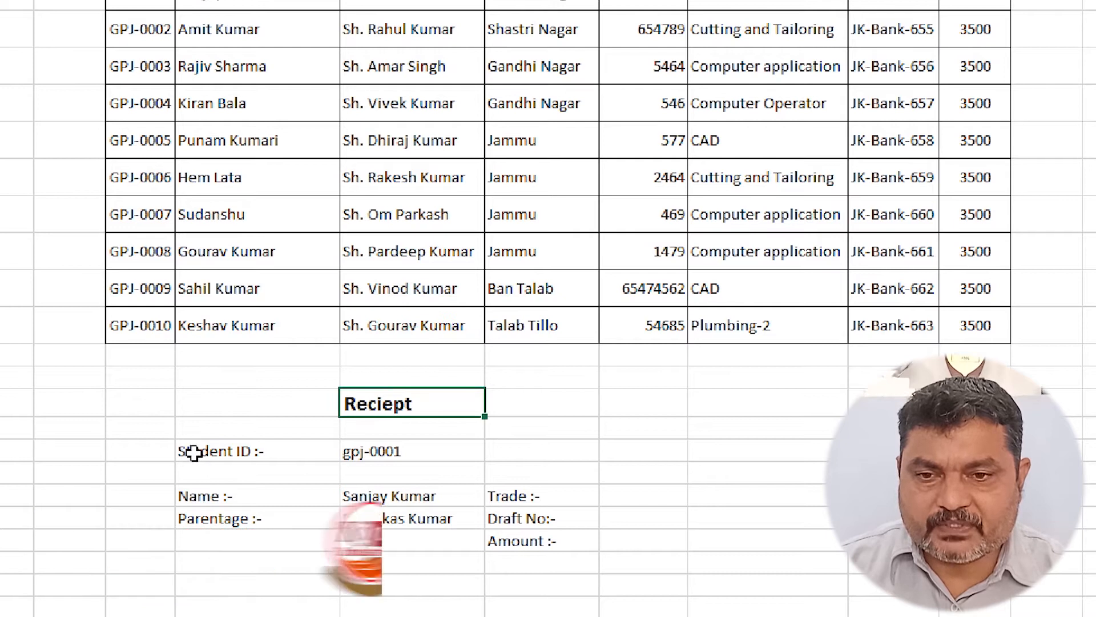
Clear the receipt's Student ID, check the list's ID column, and enter the first candidate's ID again.
click(375, 457)
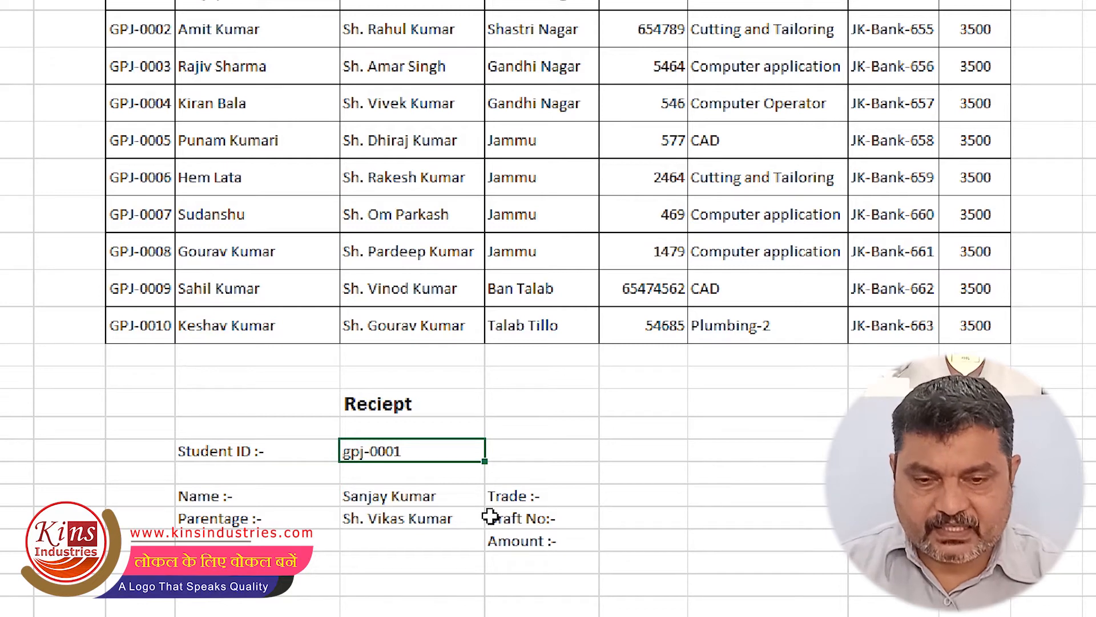
key(Delete)
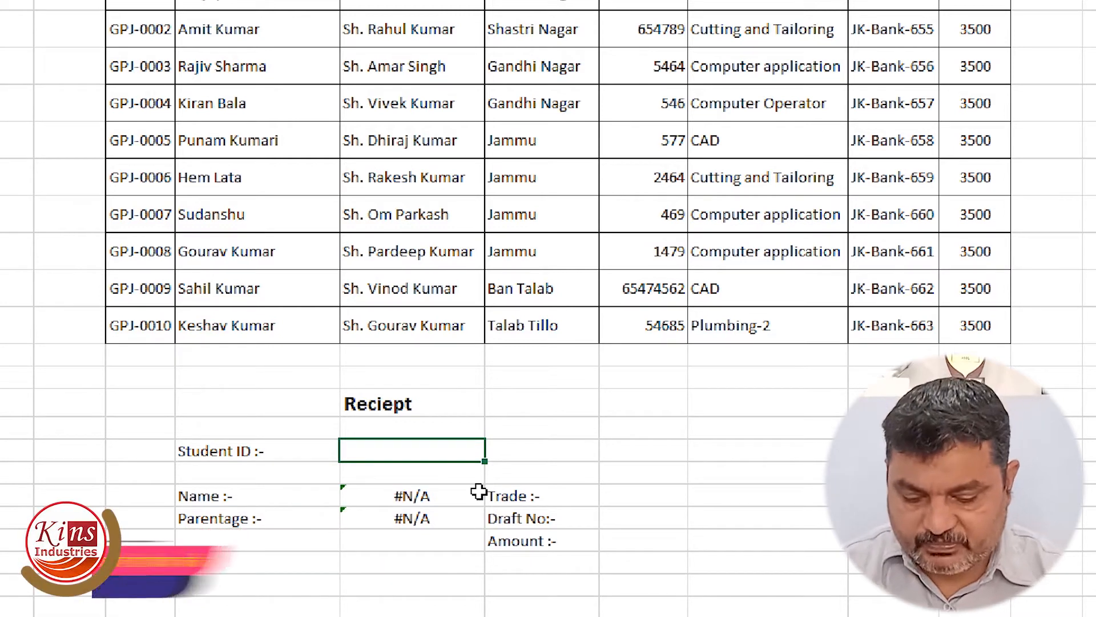
drag(183, 6, 171, 331)
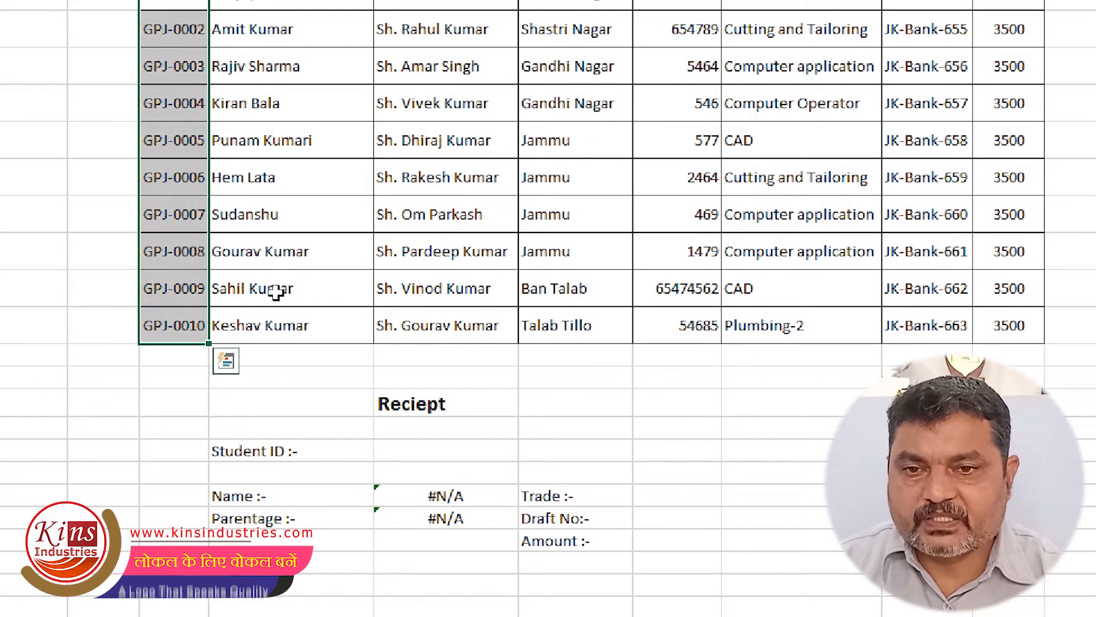
click(276, 292)
click(182, 4)
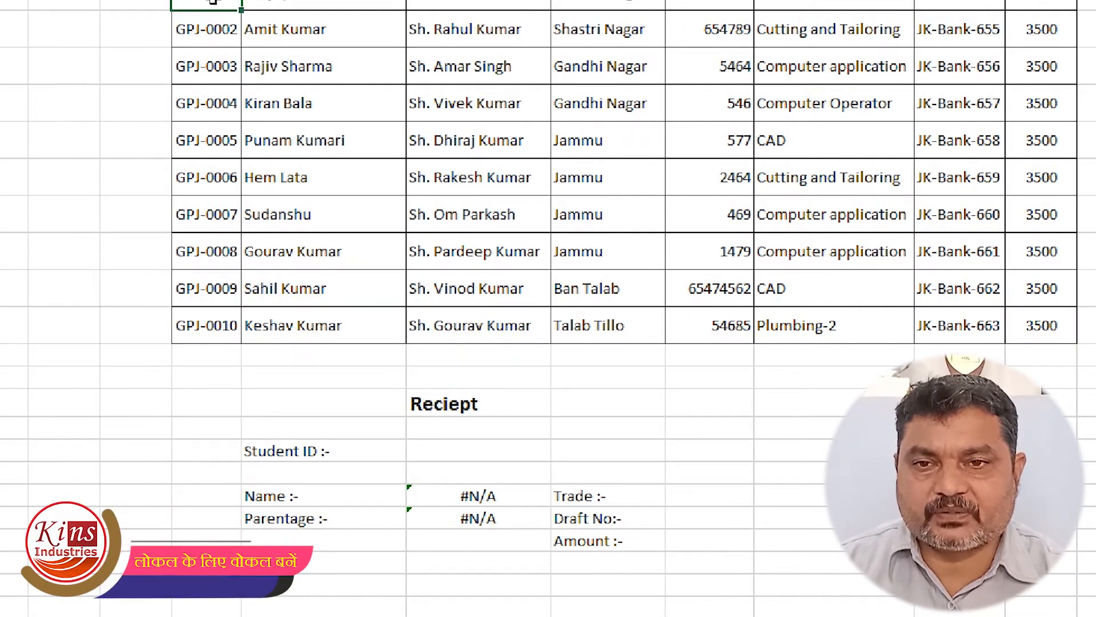
click(471, 453)
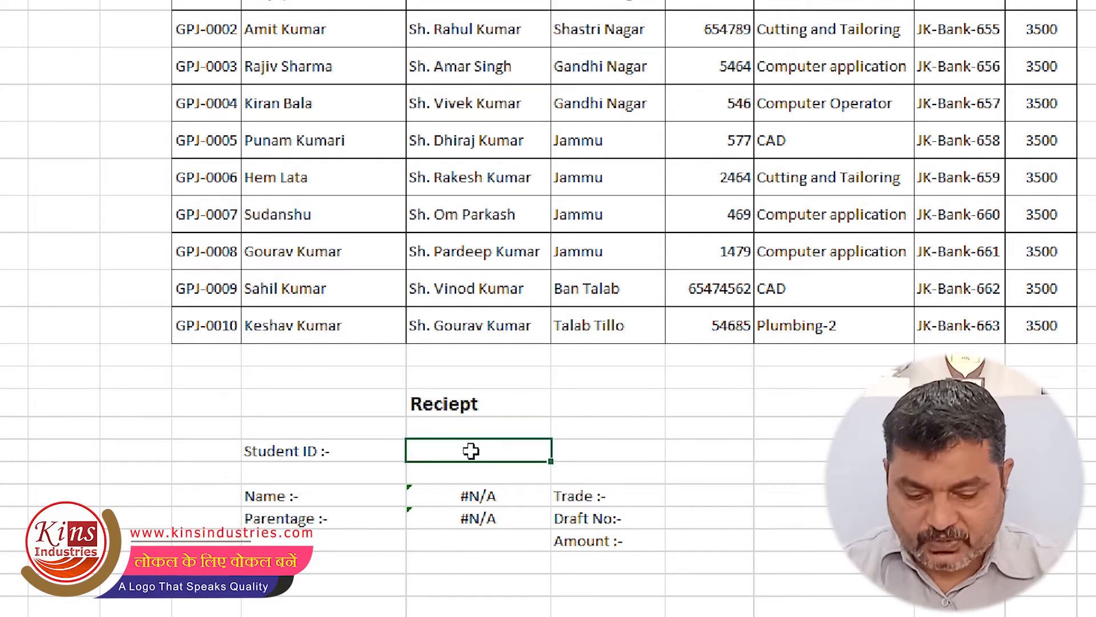
text(gpj-0001)
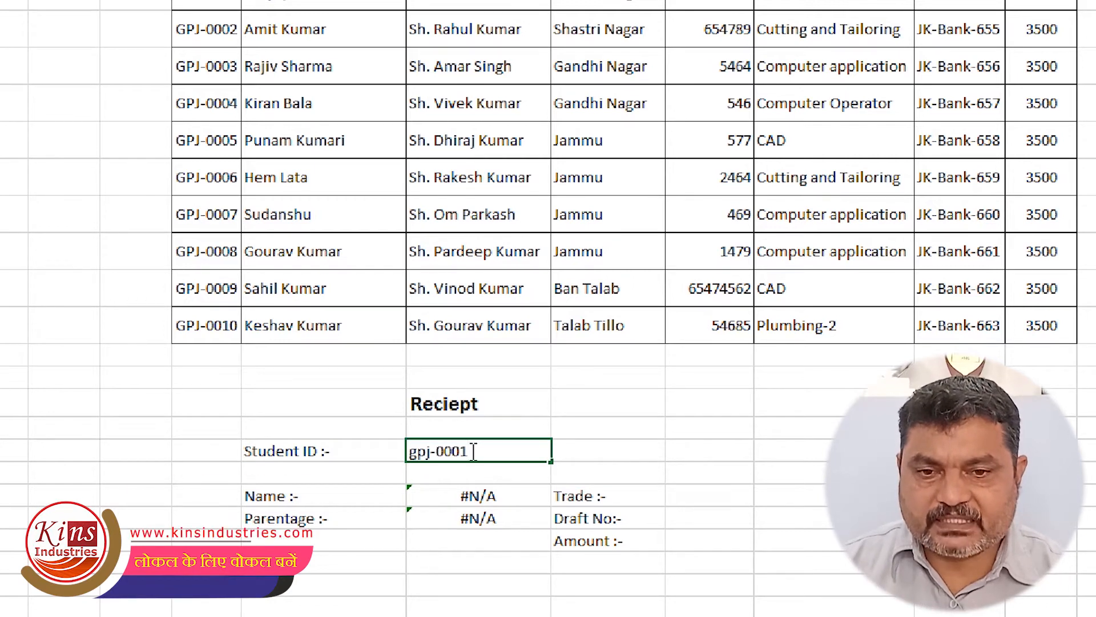
key(Return)
Examine the receipt's filled fields, its Trade, Draft No and Amount cells, and the candidate data range D9:K18.
scroll(453, 518, down, 1)
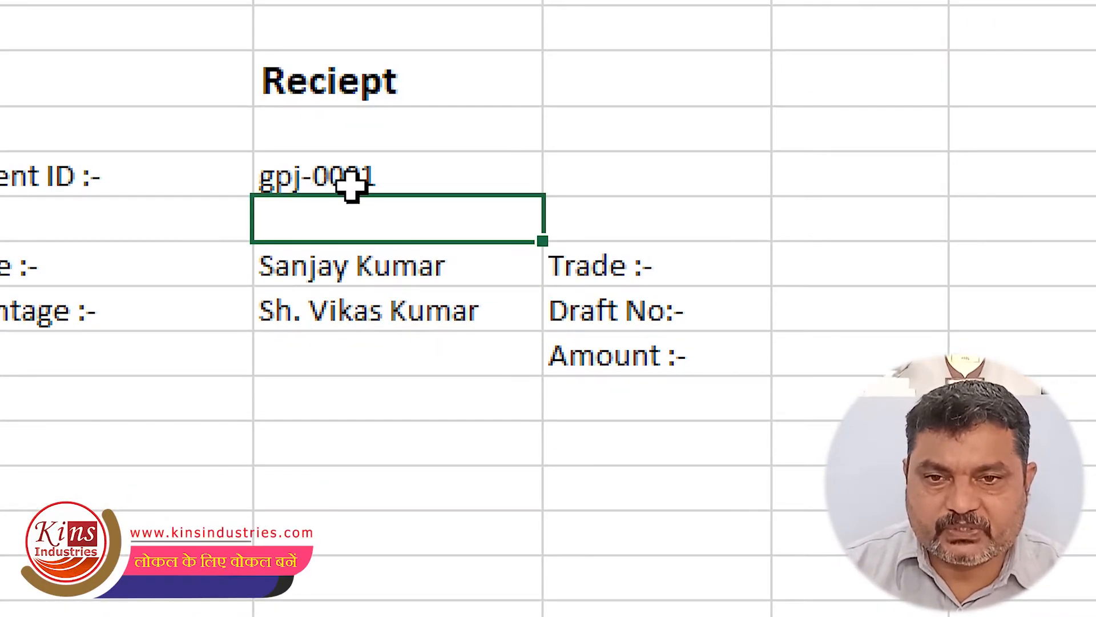
scroll(413, 52, up, 1)
scroll(248, 169, up, 3)
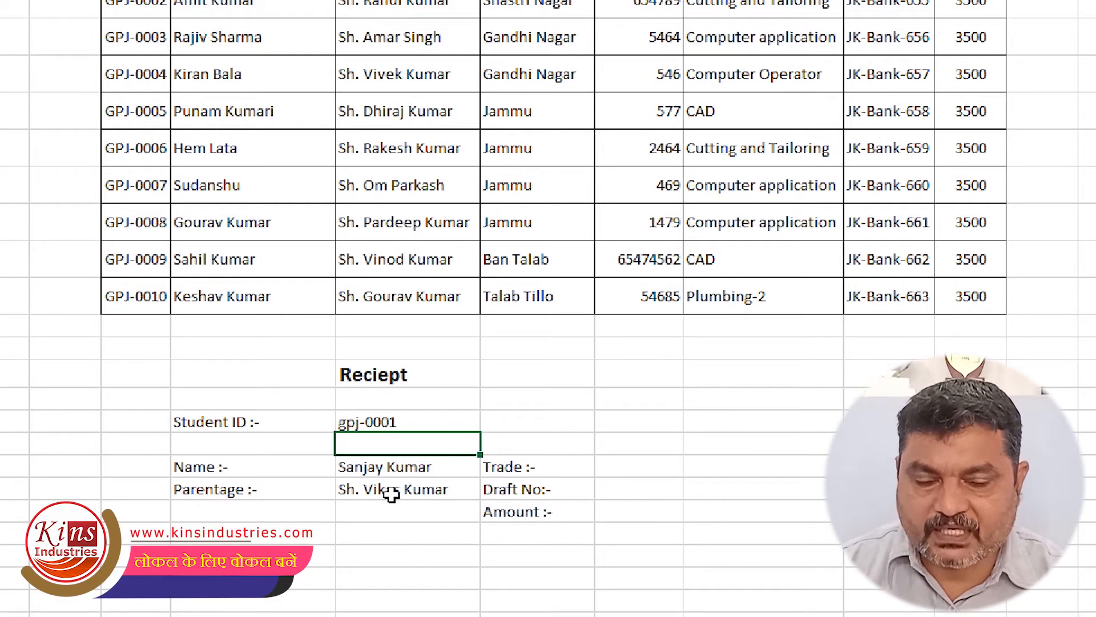
click(626, 470)
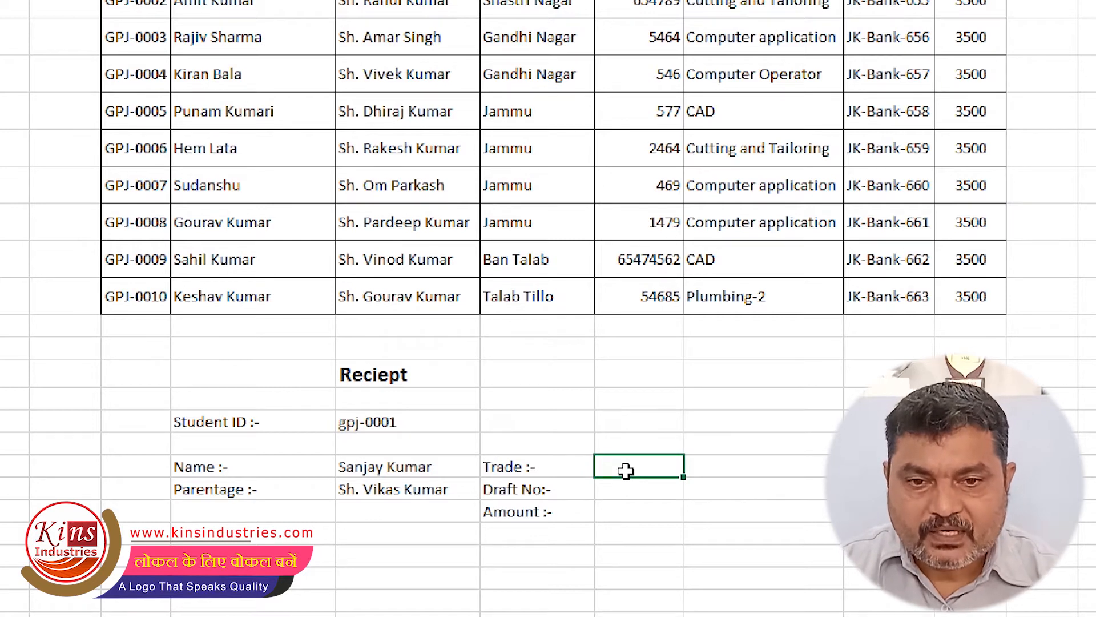
click(634, 489)
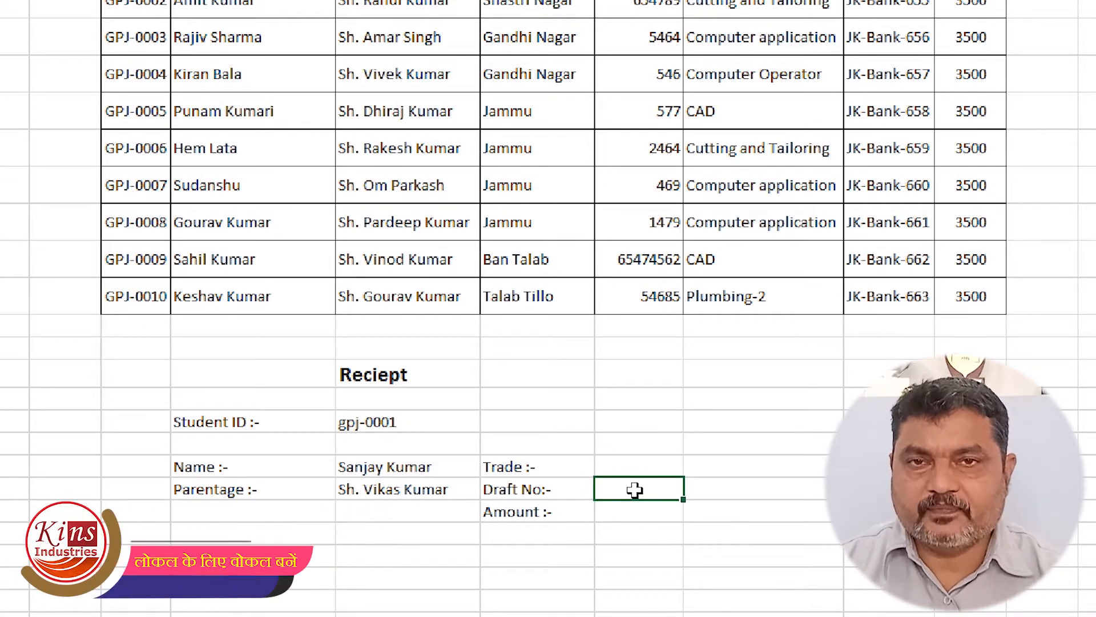
click(614, 517)
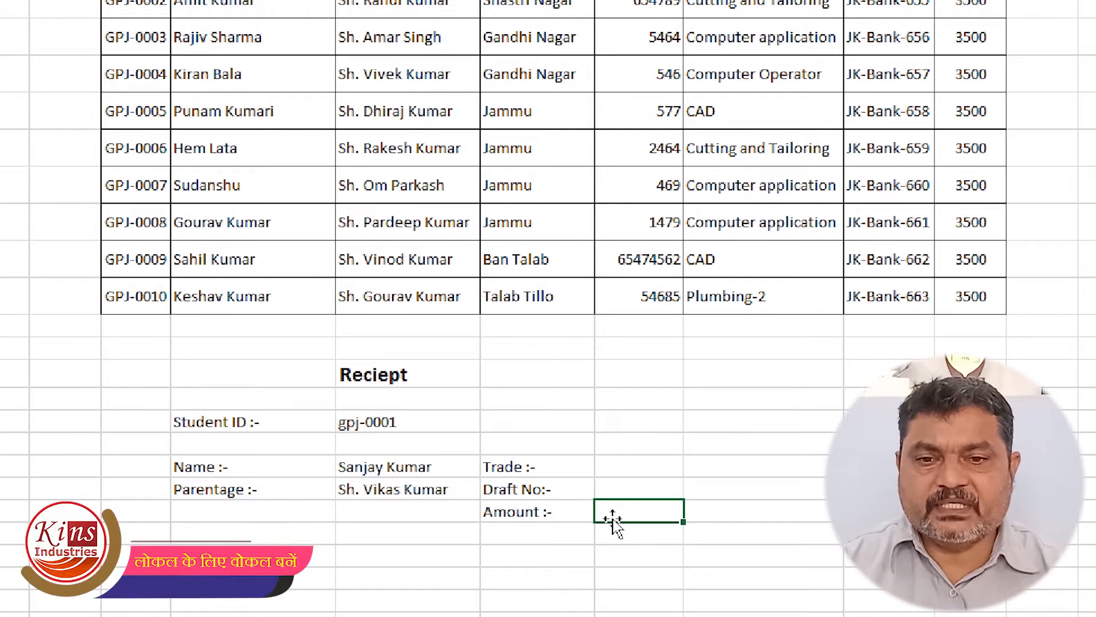
scroll(421, 451, down, 1)
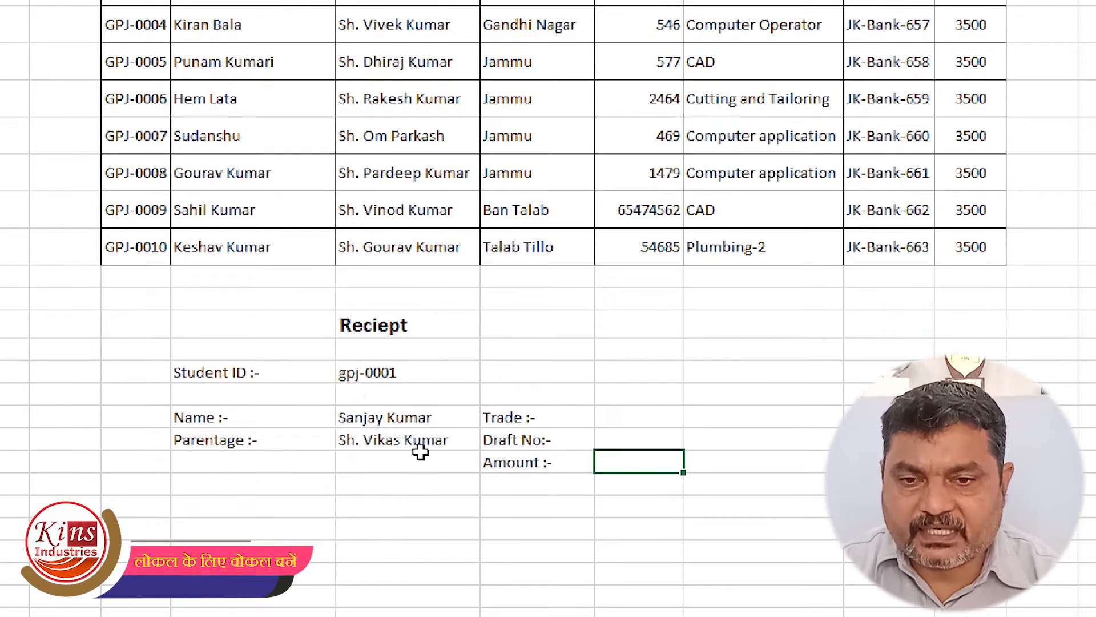
click(365, 371)
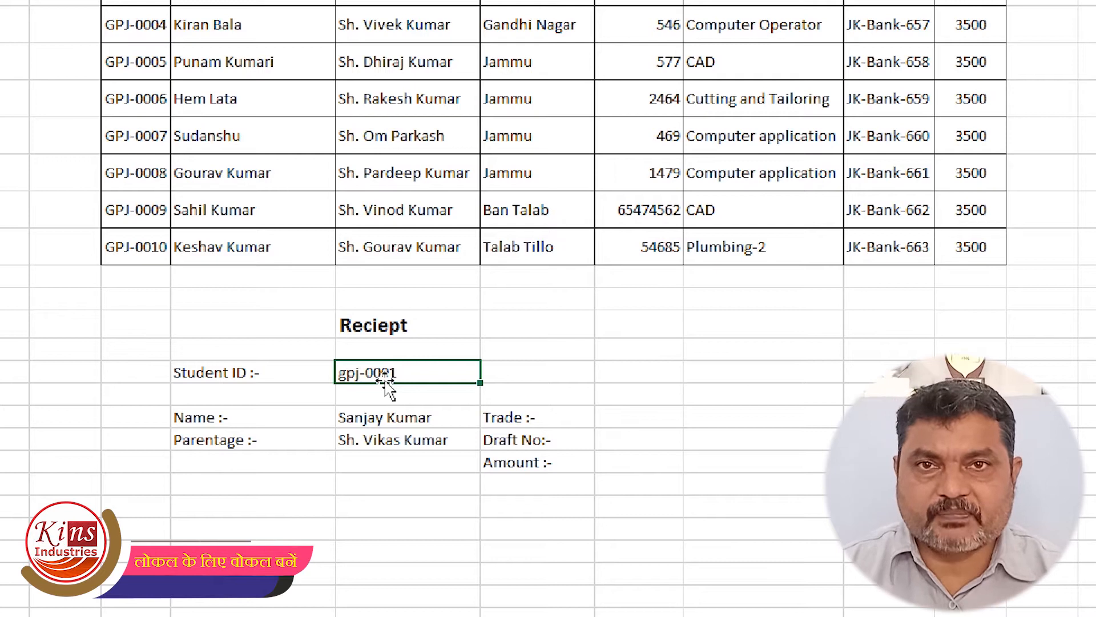
scroll(343, 114, up, 2)
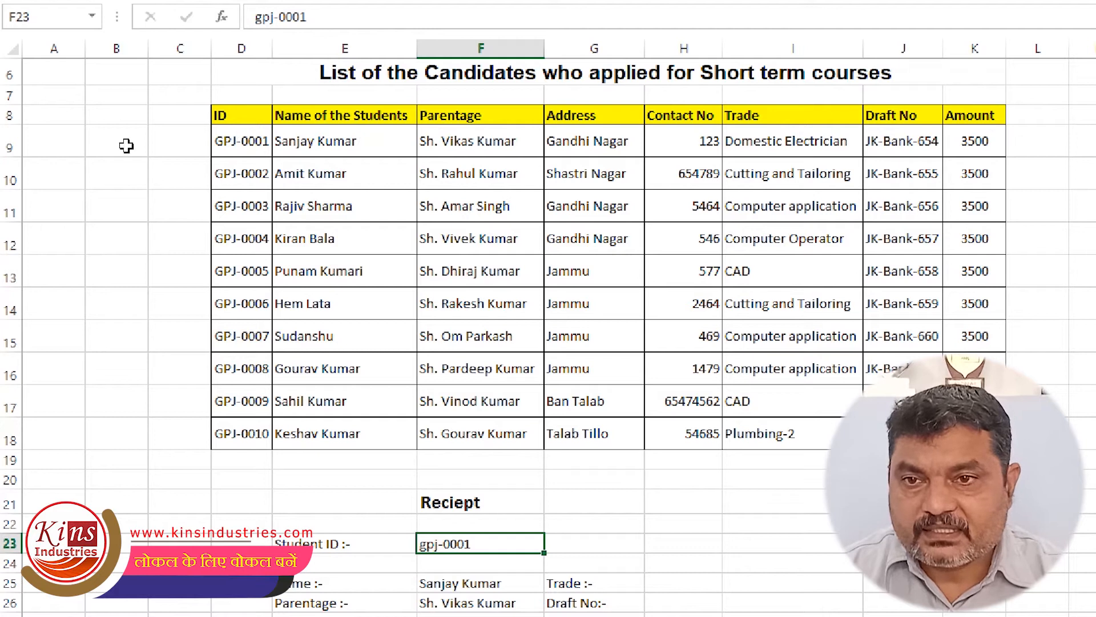
drag(240, 139, 975, 434)
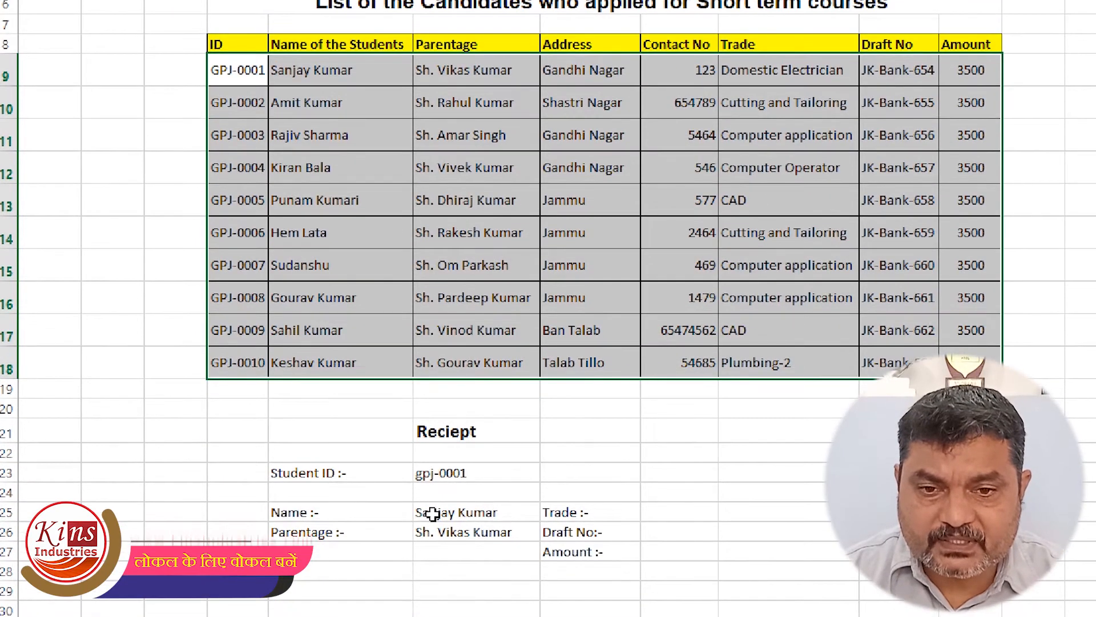
Delete the lookup formulas from the receipt's Name and Parentage cells, F25 and F26.
click(432, 514)
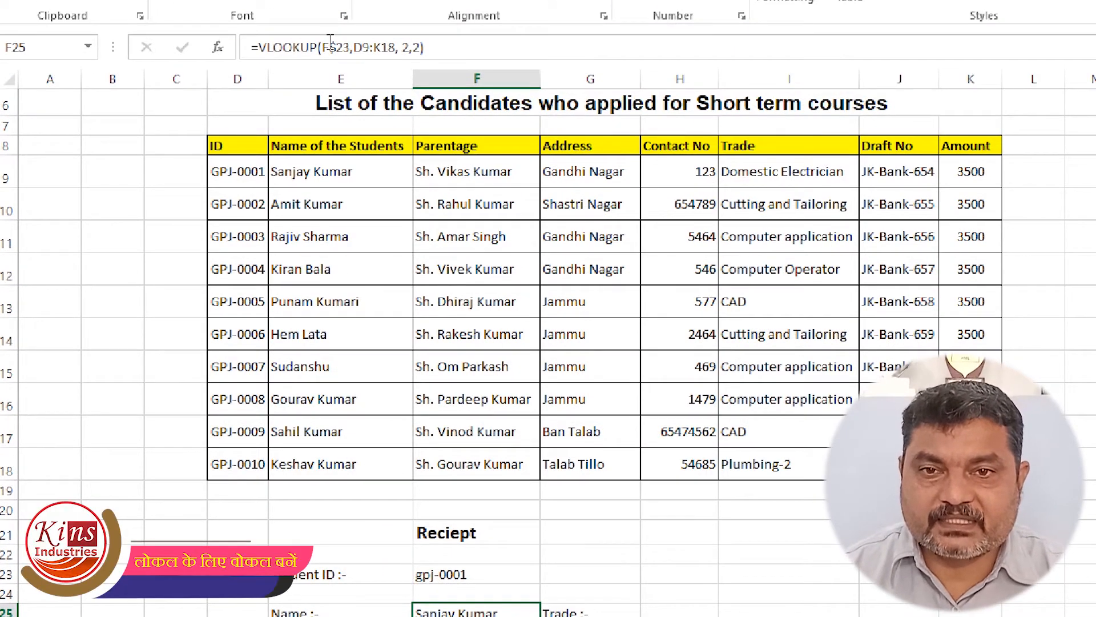
scroll(551, 433, down, 1)
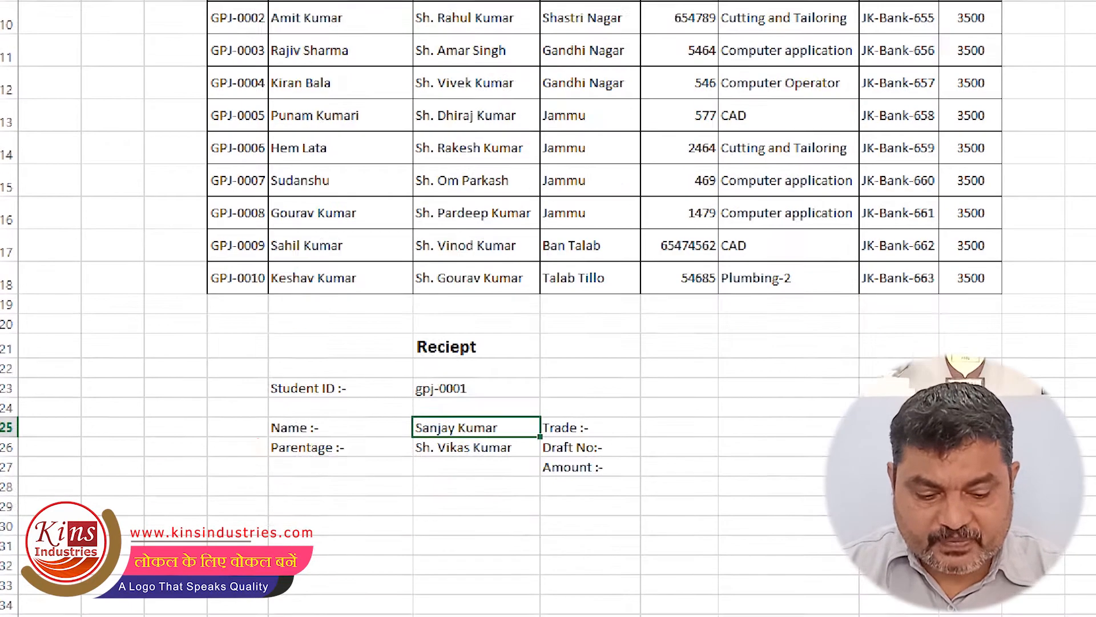
key(Delete)
key(Down)
key(Delete)
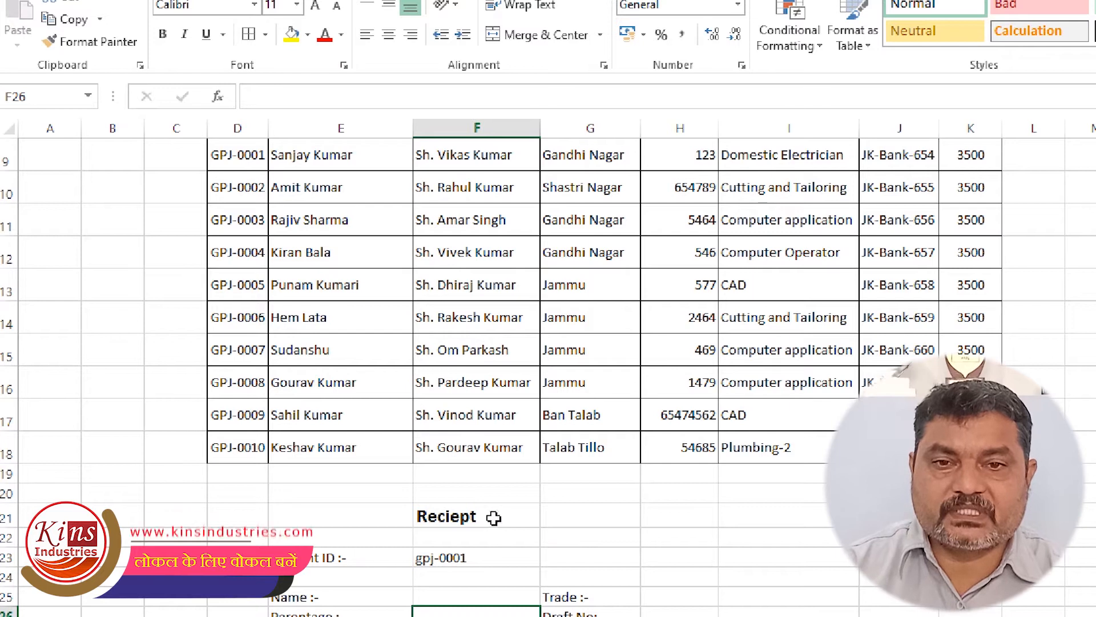
scroll(519, 254, up, 2)
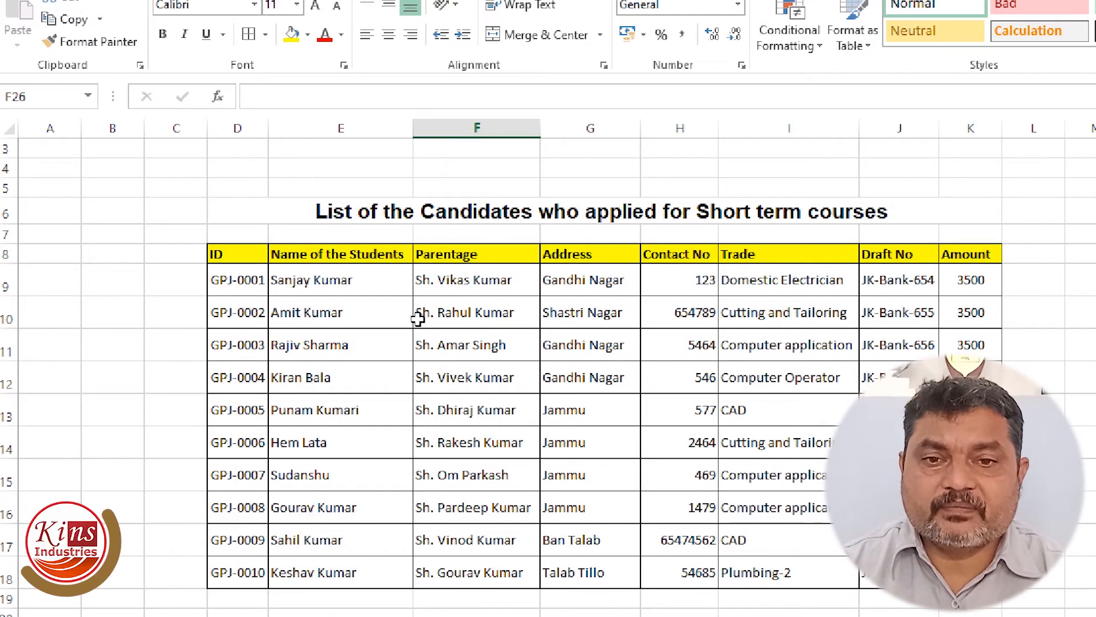
scroll(412, 350, down, 1)
scroll(412, 350, down, 2)
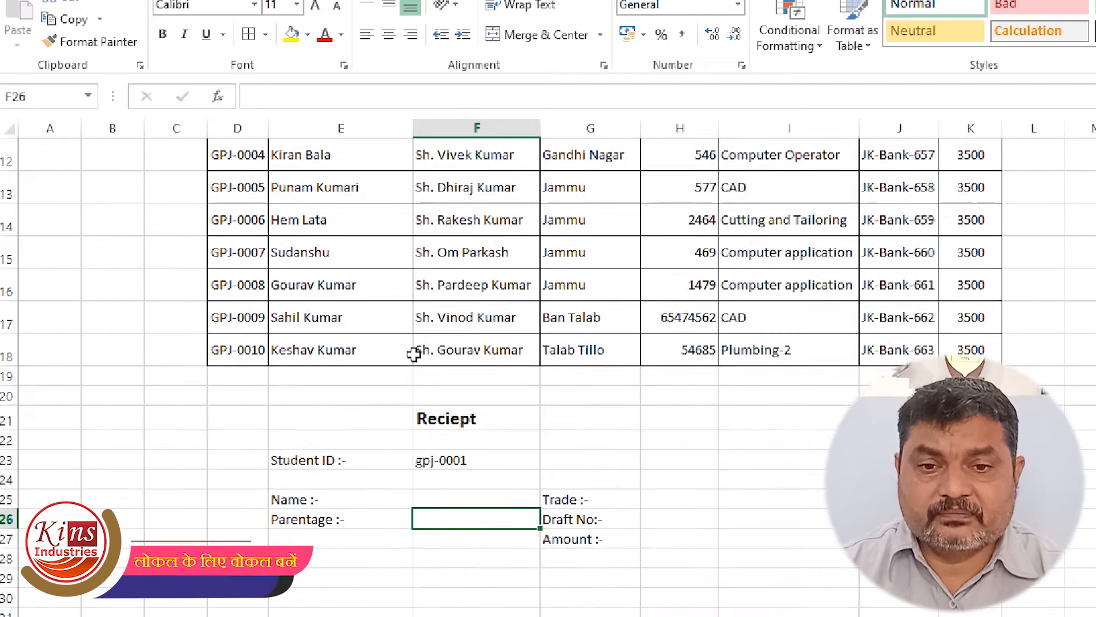
click(444, 506)
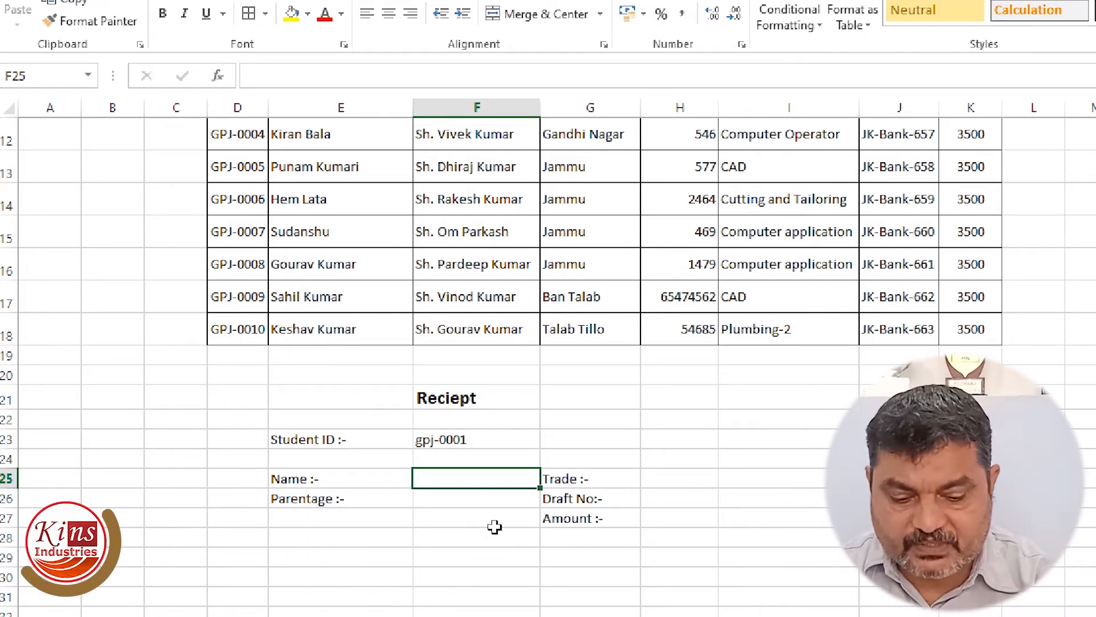
text(=)
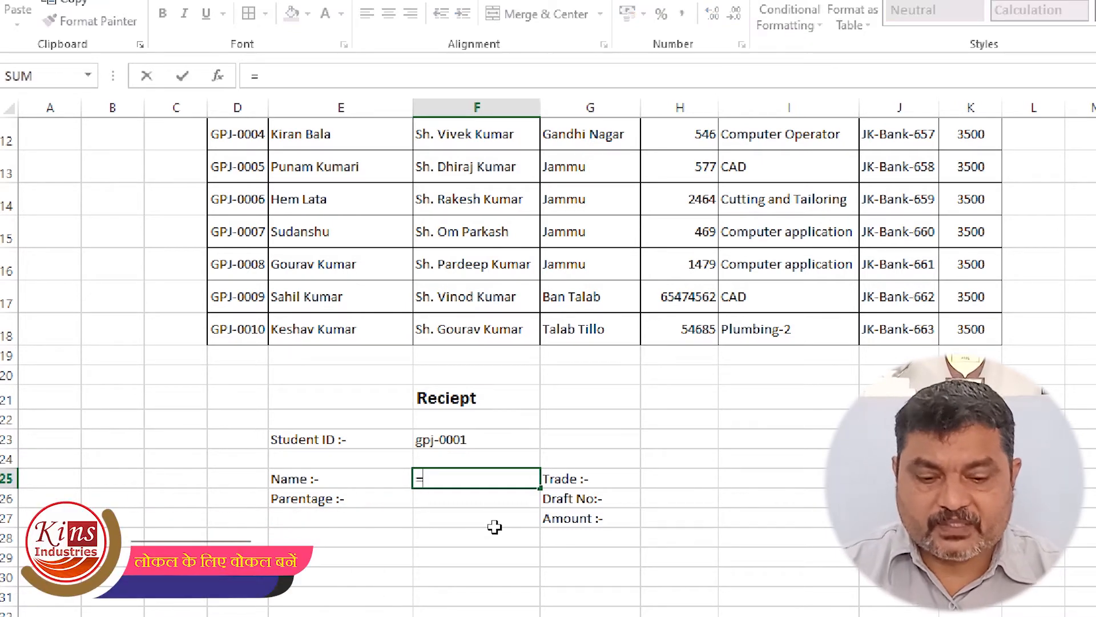
key(BackSpace)
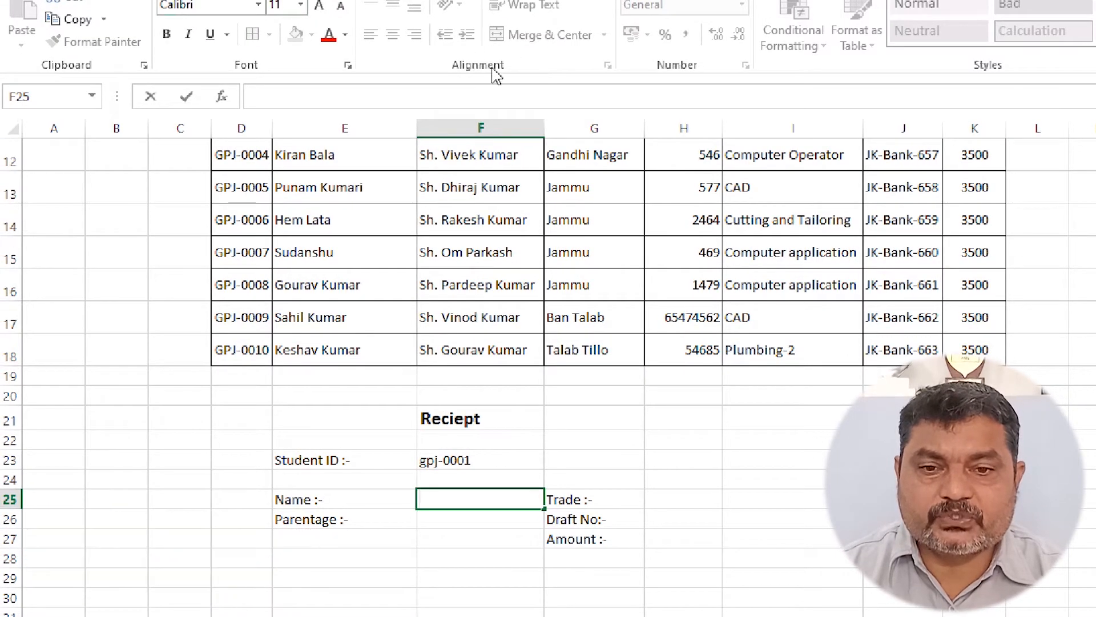
key(Return)
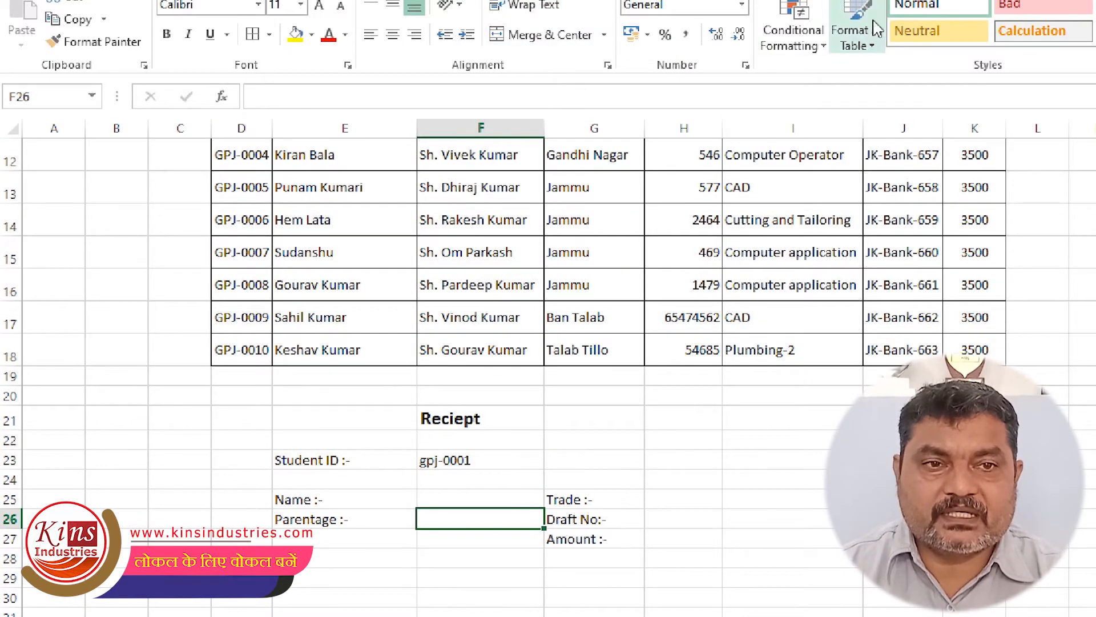
click(416, 432)
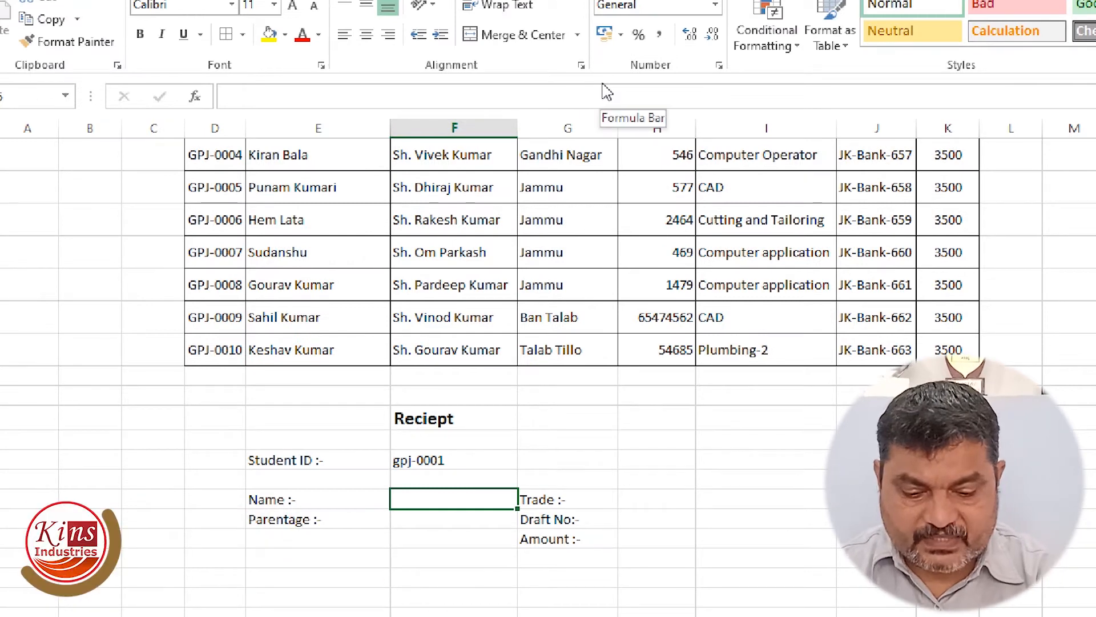
text(=)
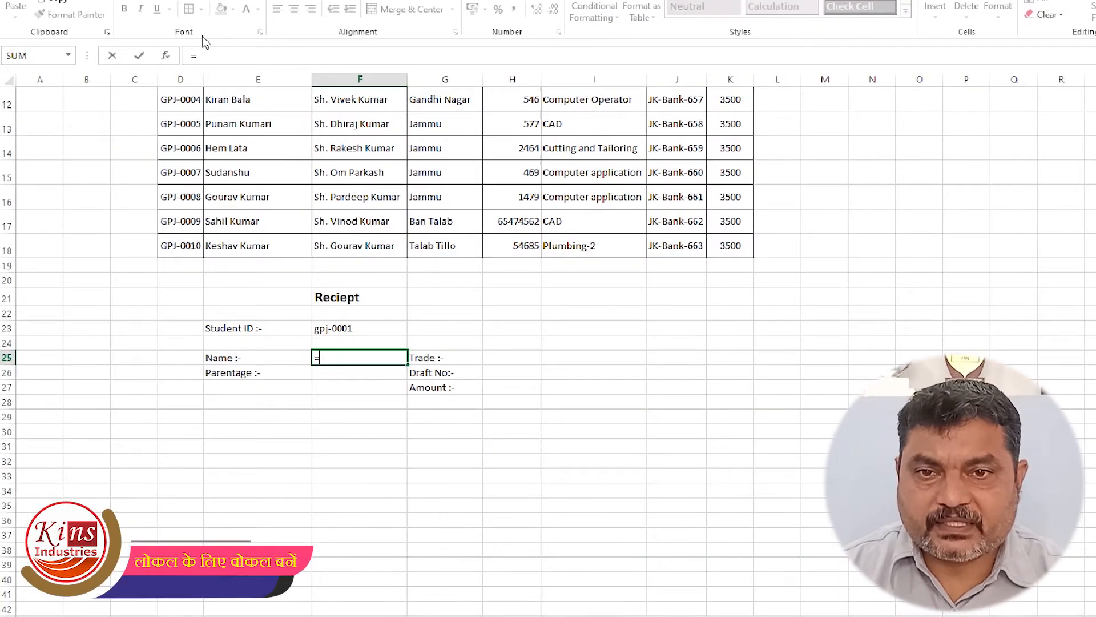
scroll(345, 233, up, 3)
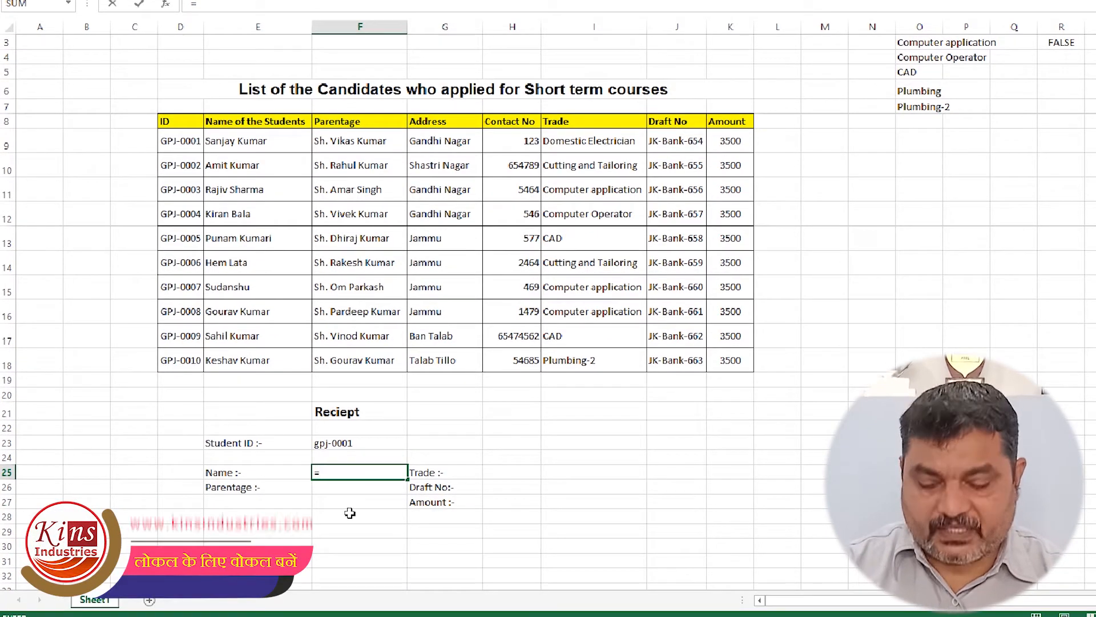
text(vloo)
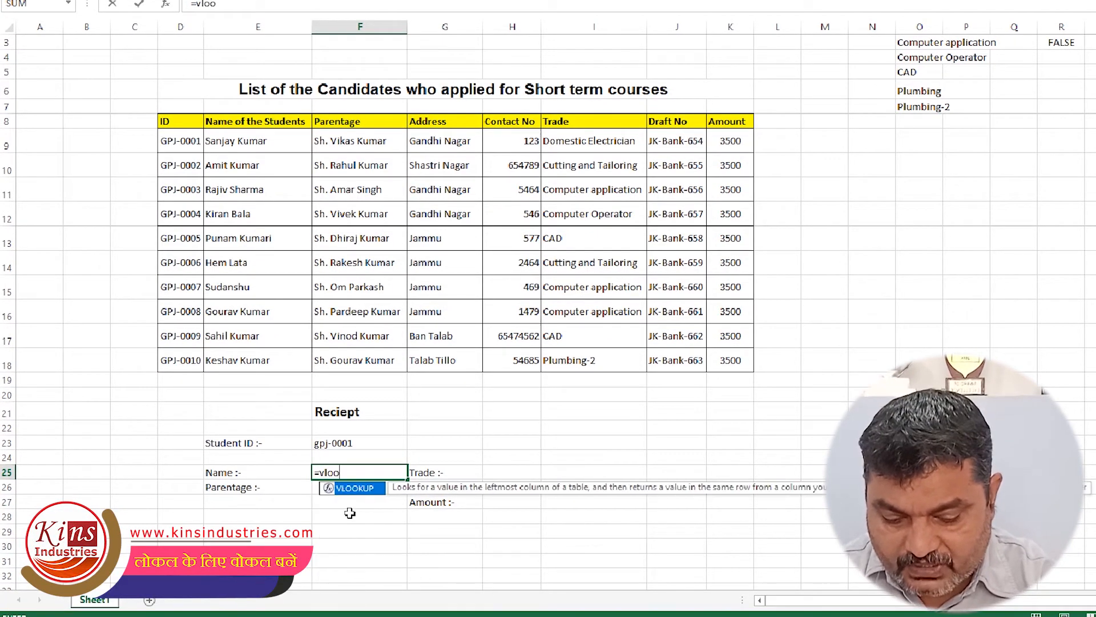
text(kup)
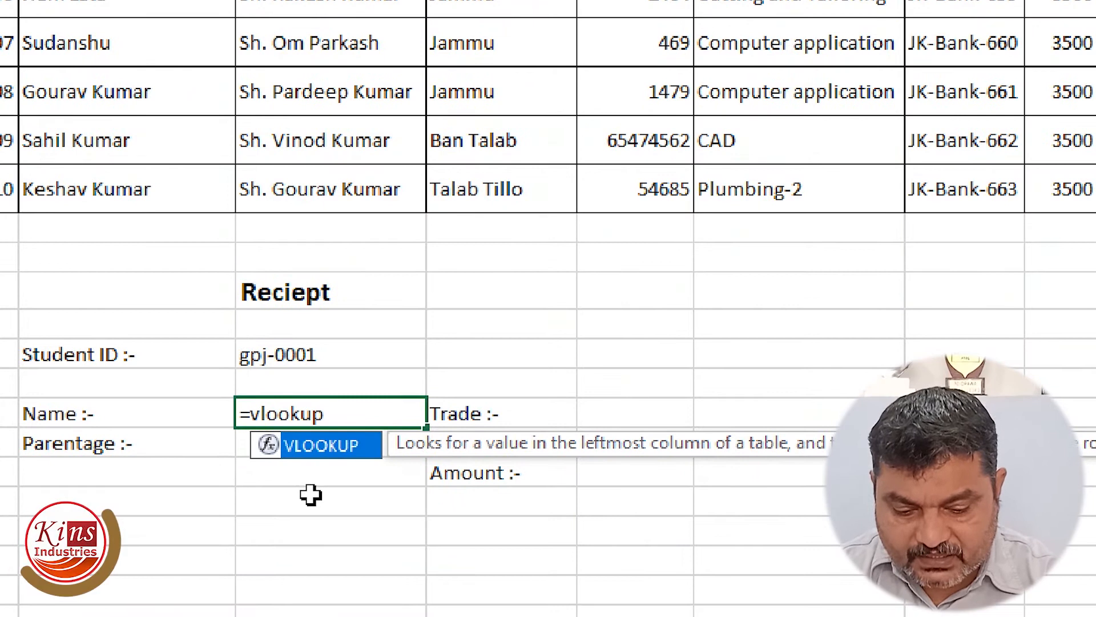
text(()
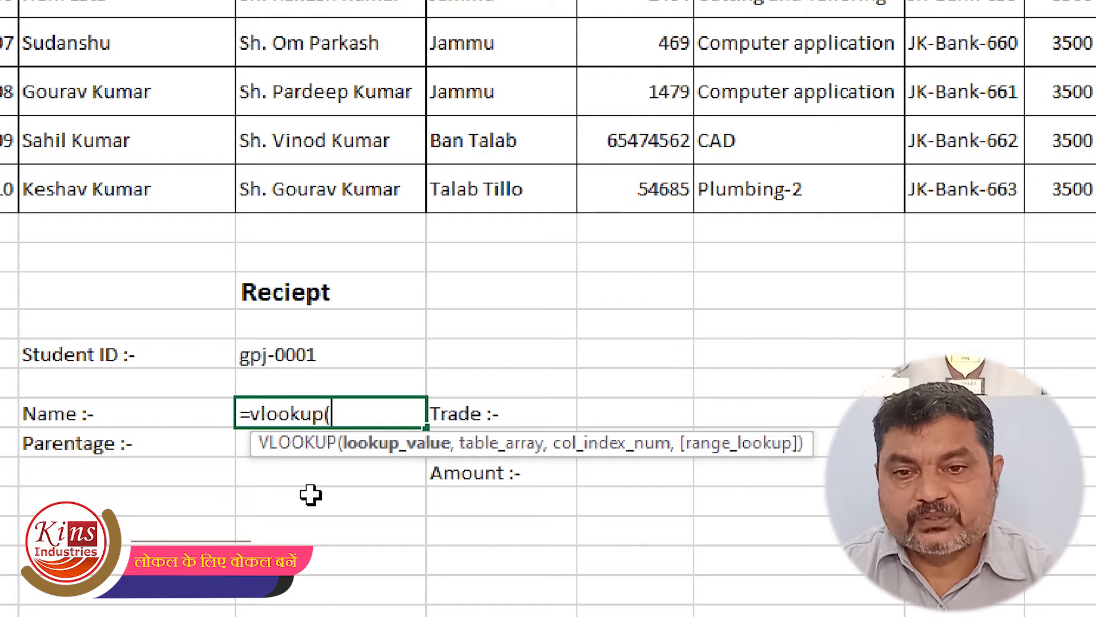
click(297, 358)
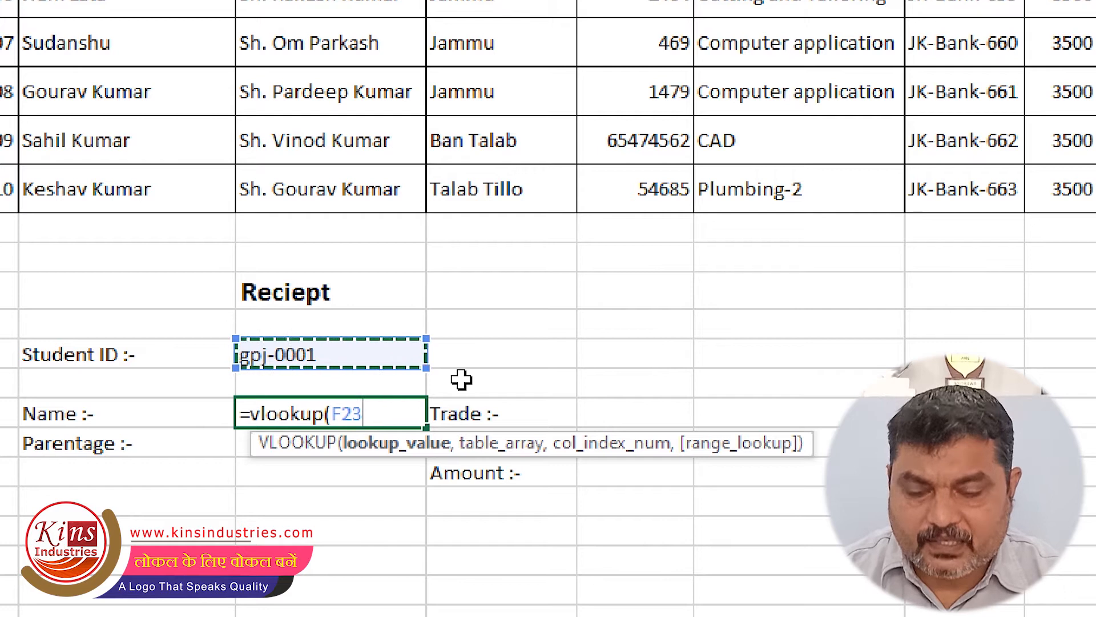
key(Escape)
Clear the receipt's Student ID and begin a VLOOKUP formula in Name cell F25 with F23 as the lookup value.
click(283, 350)
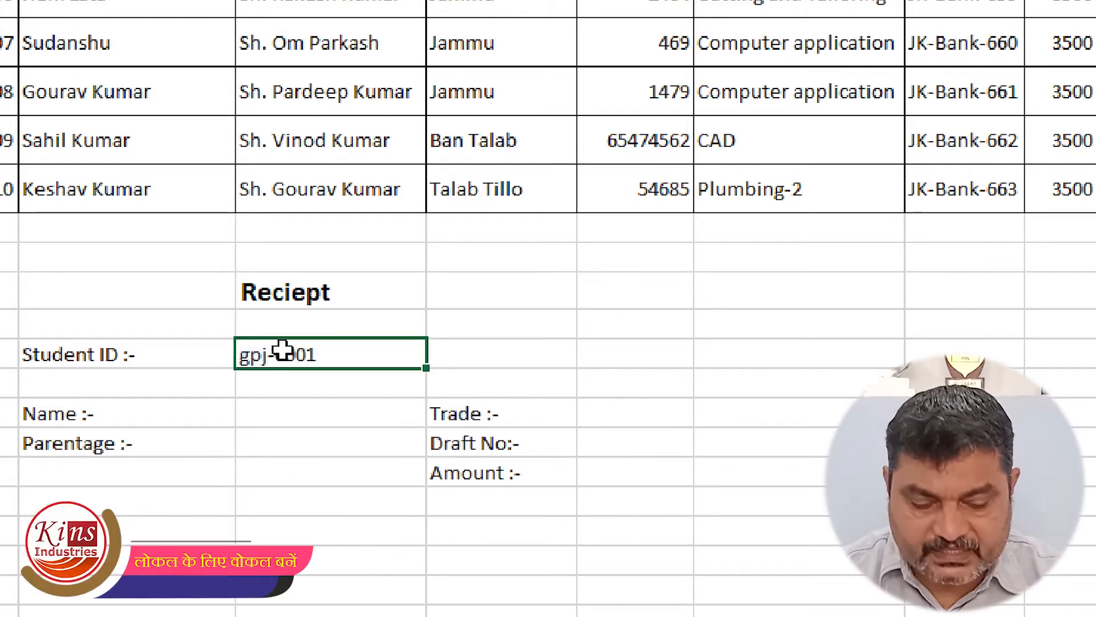
click(312, 422)
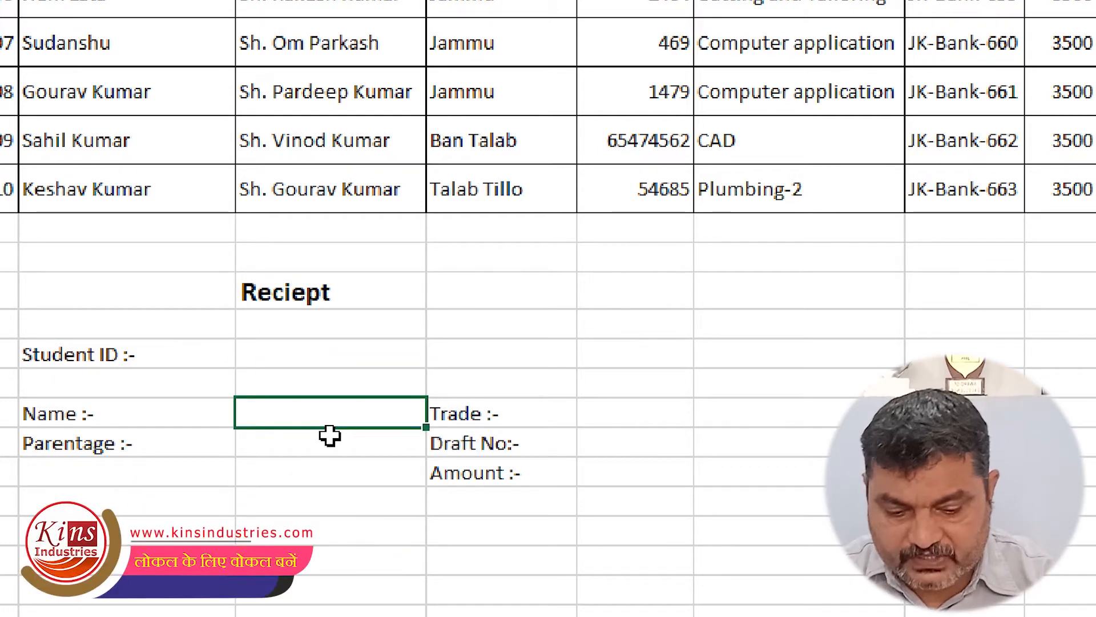
text(=vloo)
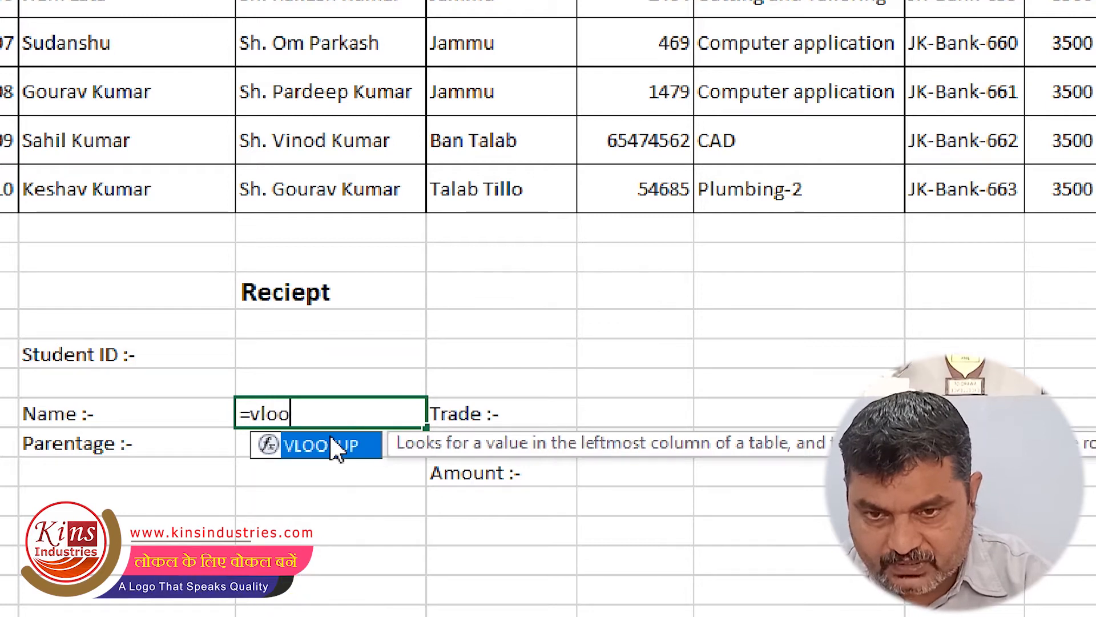
text(kup()
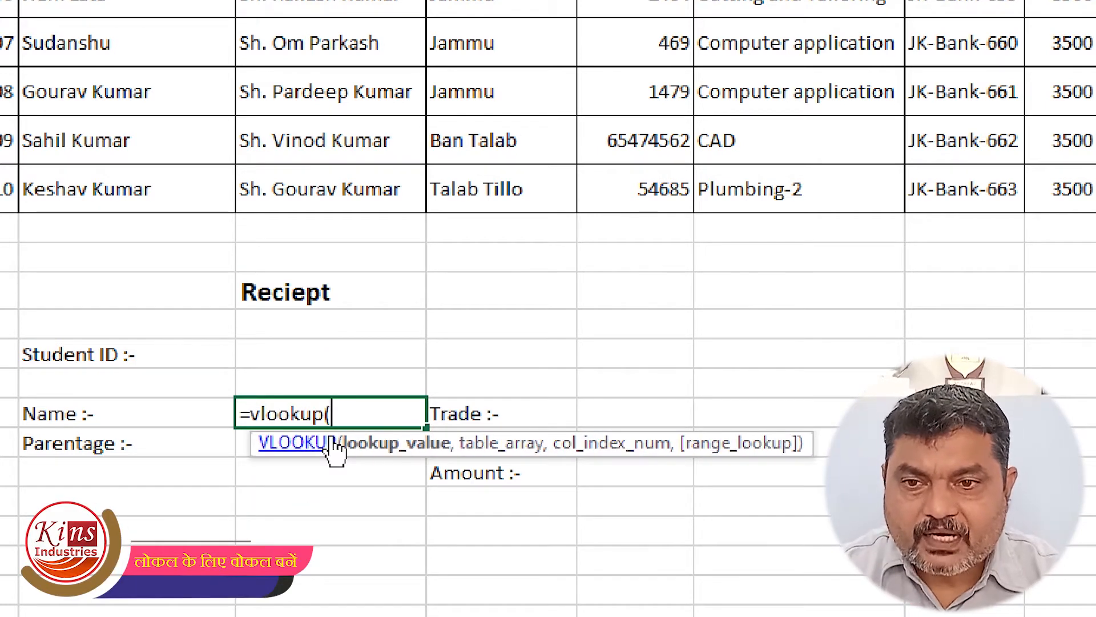
click(286, 354)
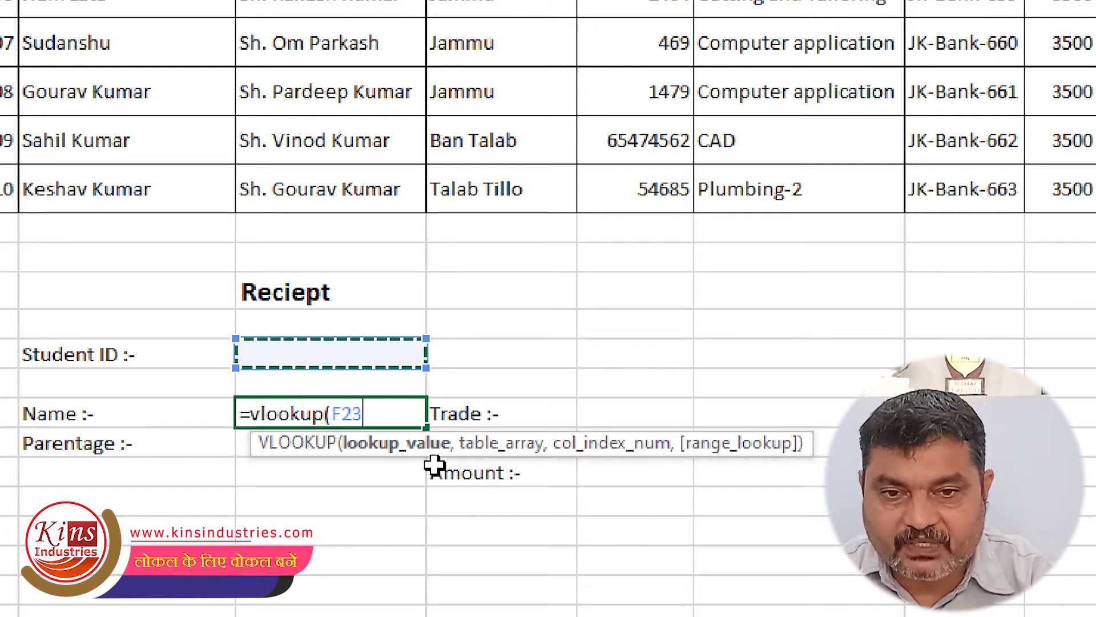
text(,)
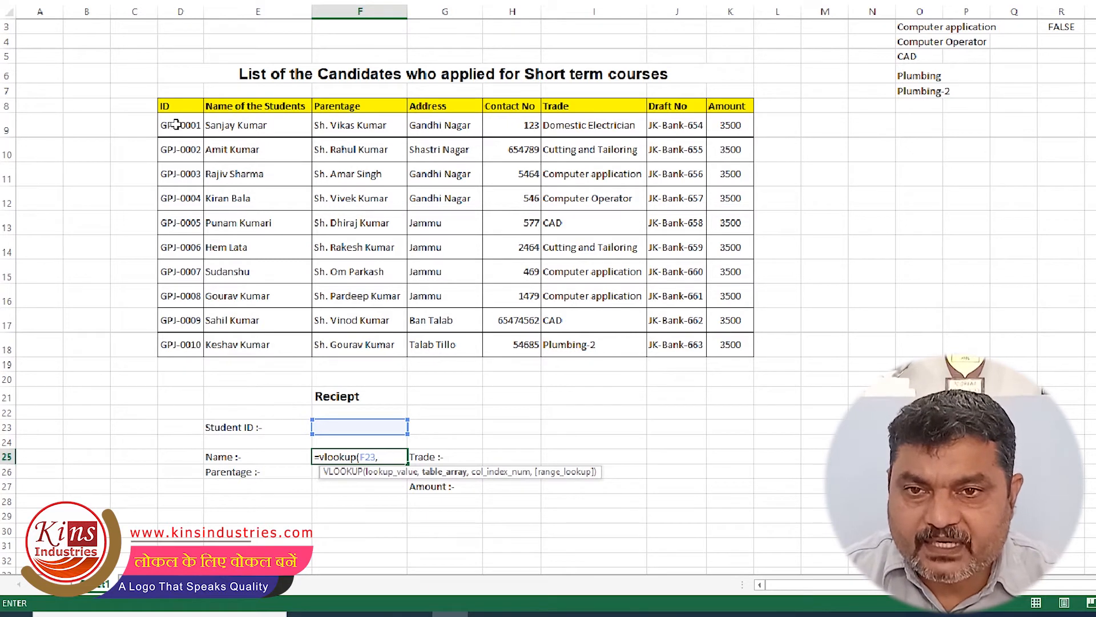
Complete the Name formula with table array D9:K18, column index 2 and range lookup 2.
drag(175, 127, 716, 341)
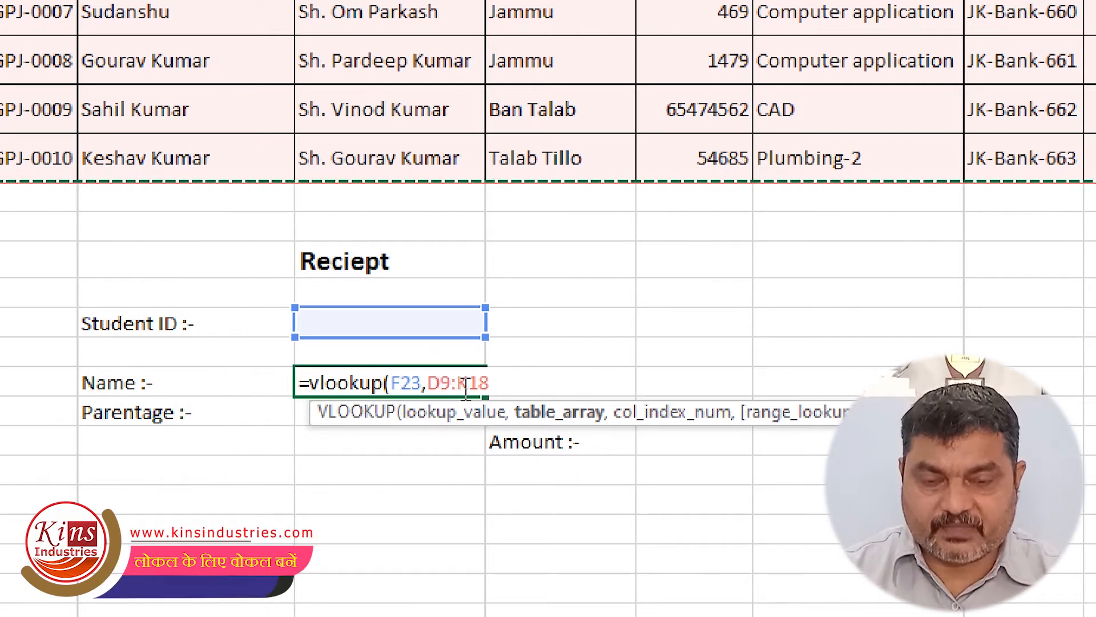
text(,)
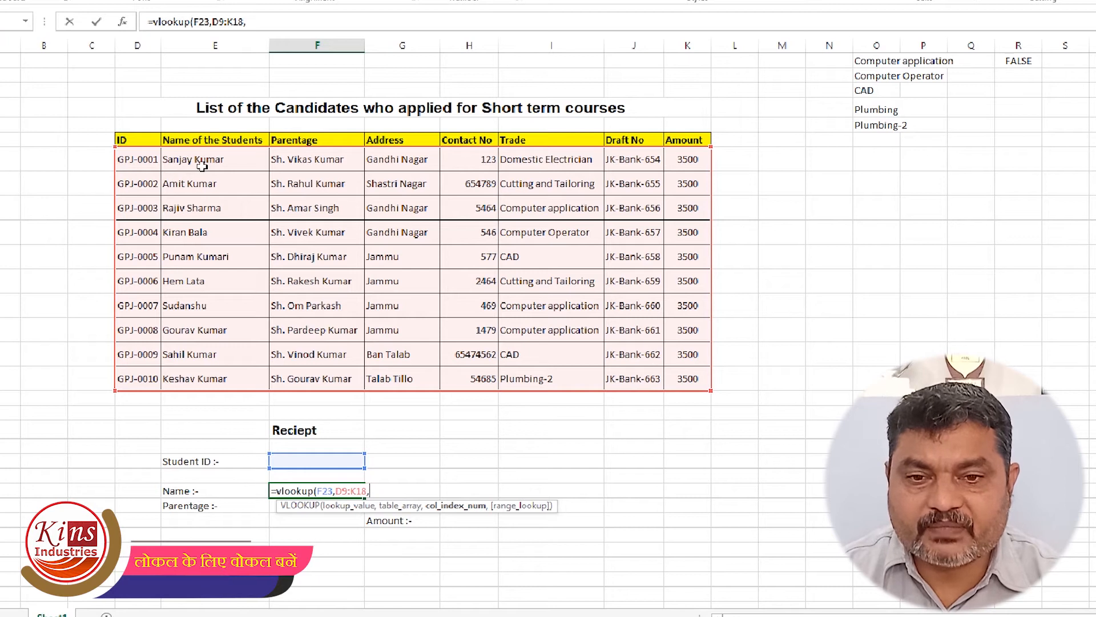
text(2)
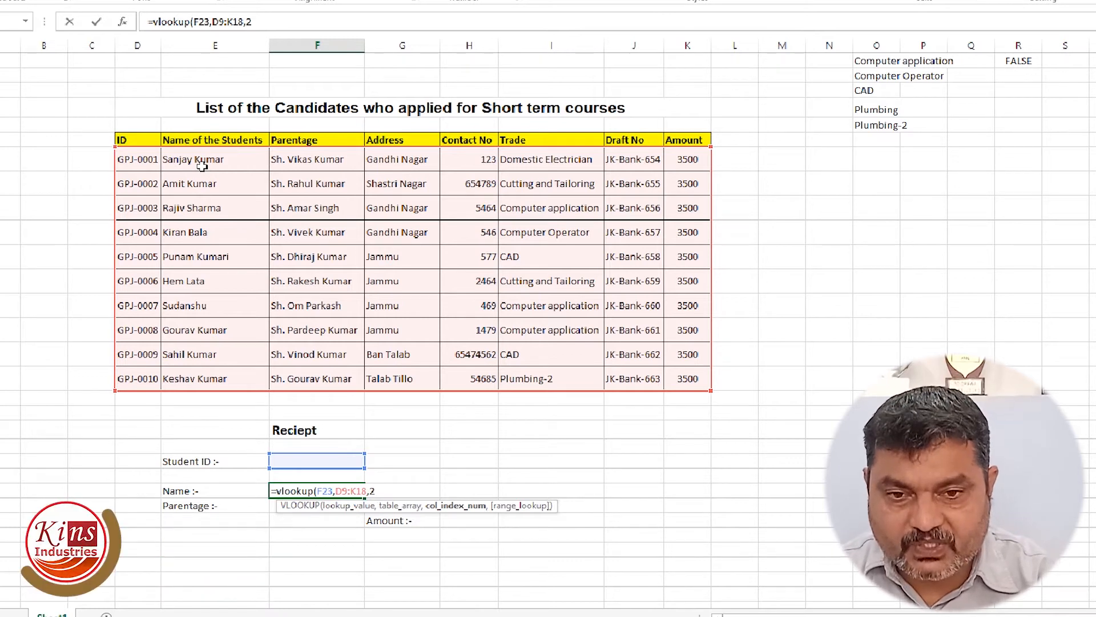
text(,2)
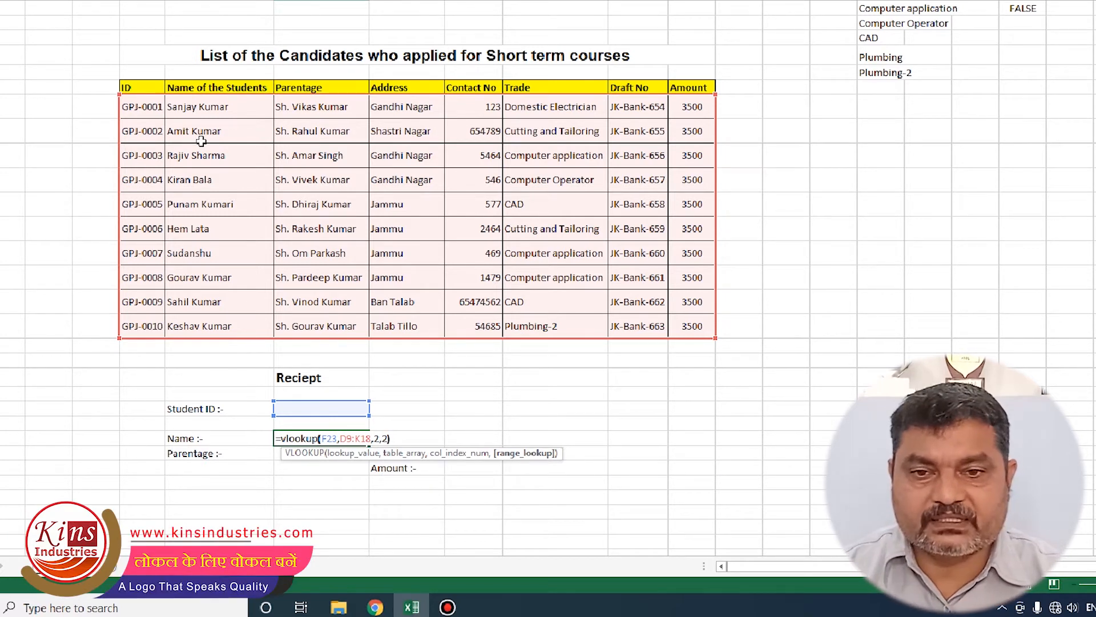
text())
key(Return)
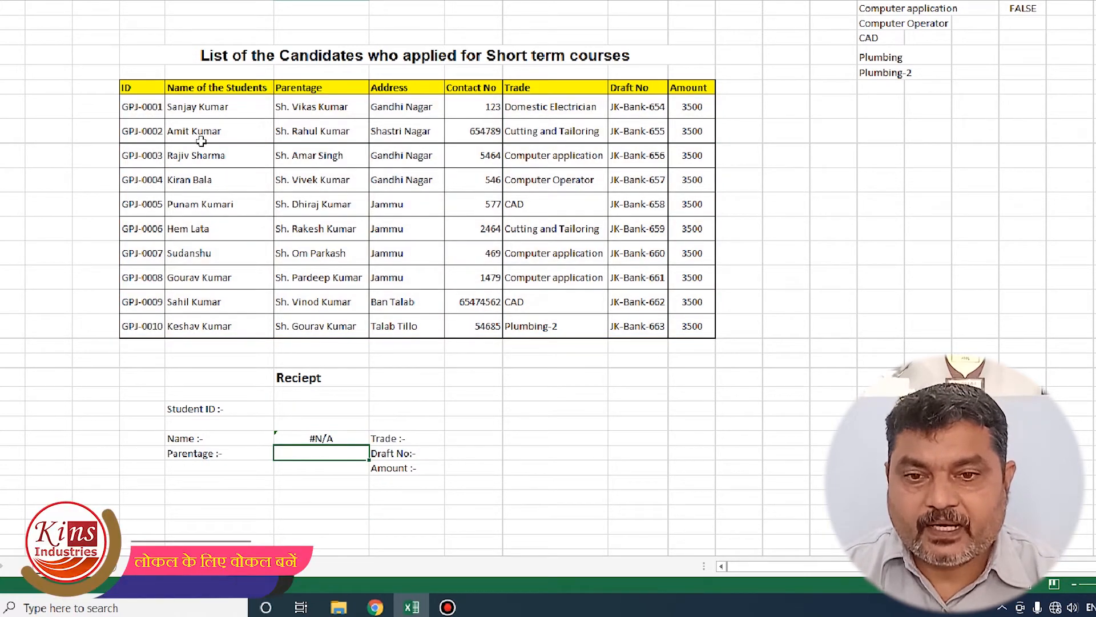
Enter the first candidate's ID in the receipt's Student ID cell F23 to test the Name lookup.
click(315, 439)
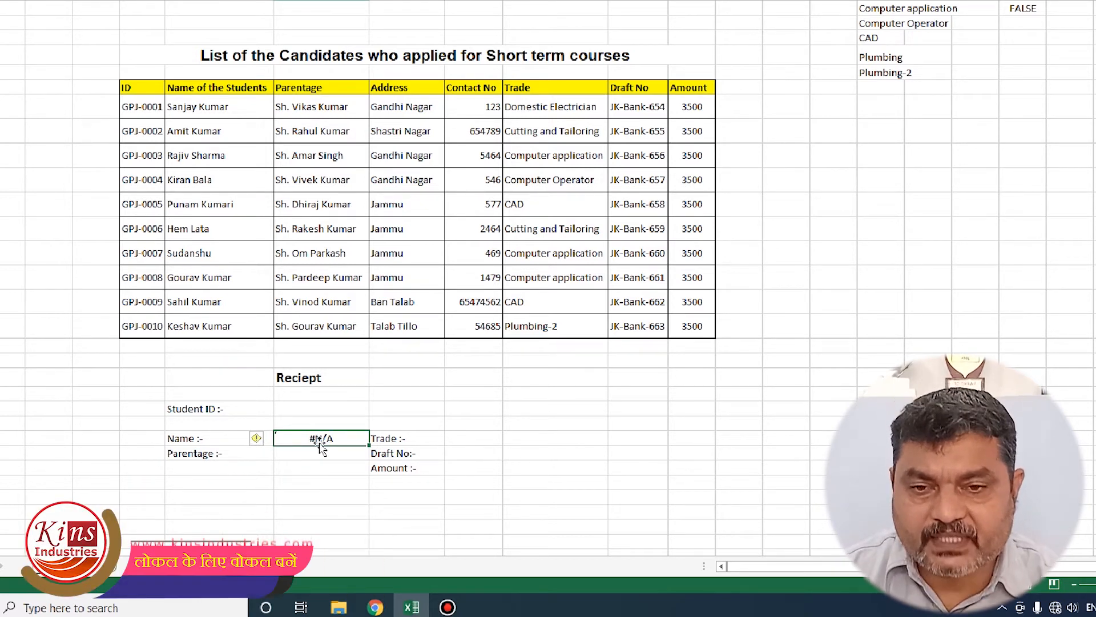
click(313, 410)
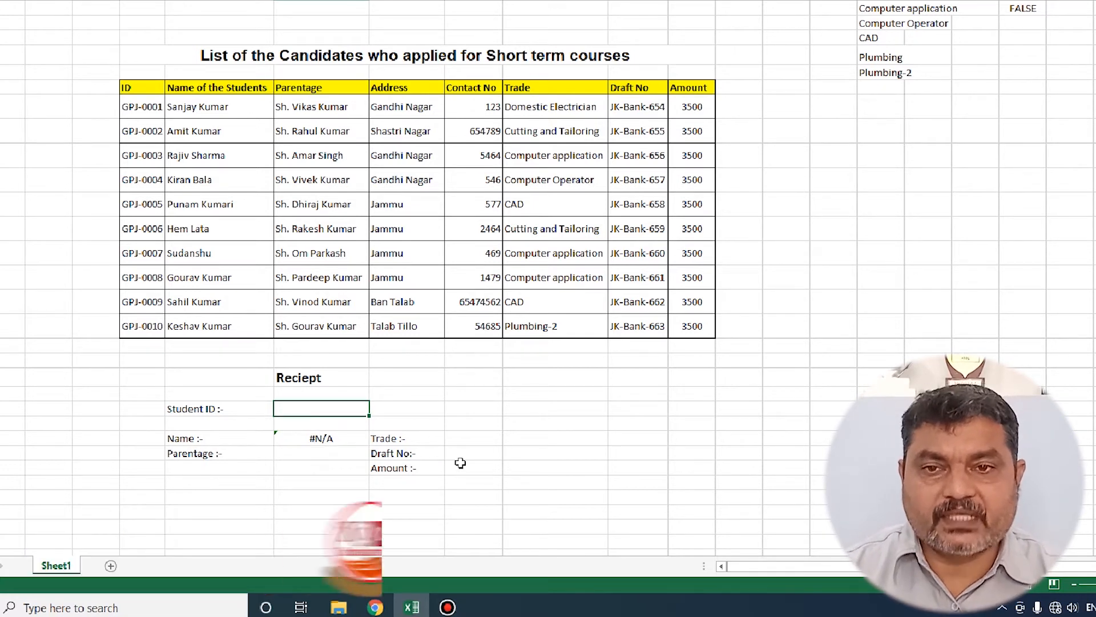
text(gpj-)
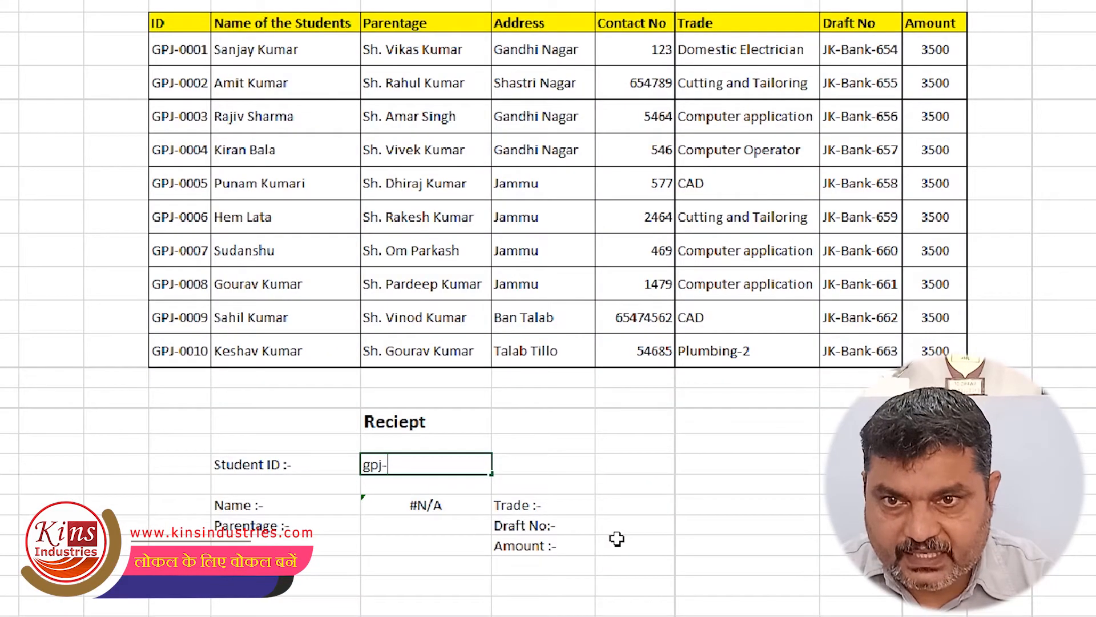
text(0001)
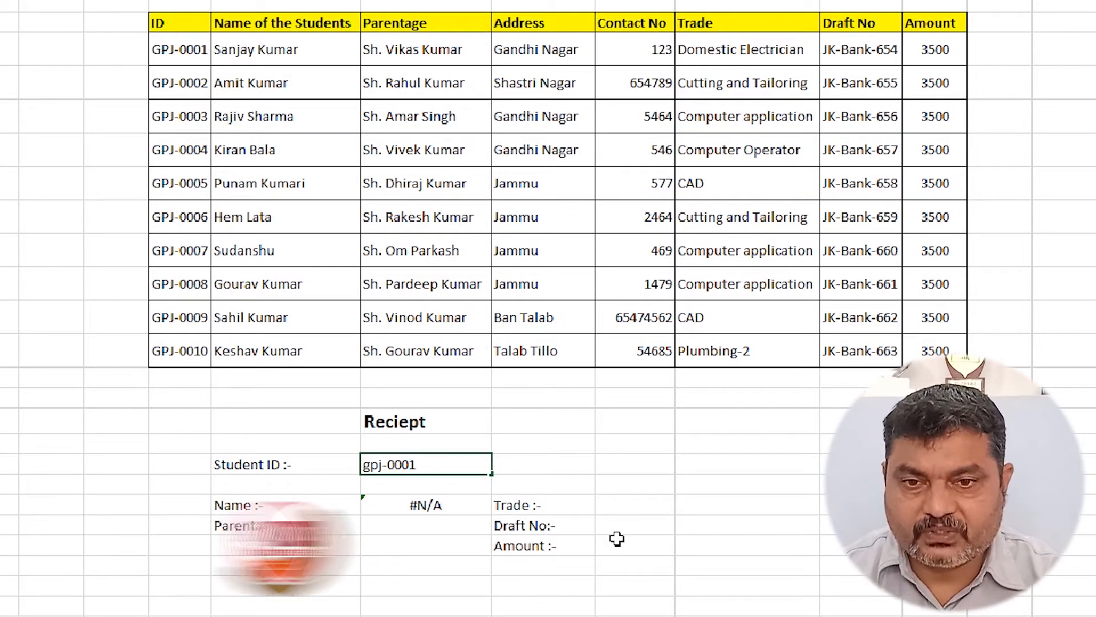
key(Return)
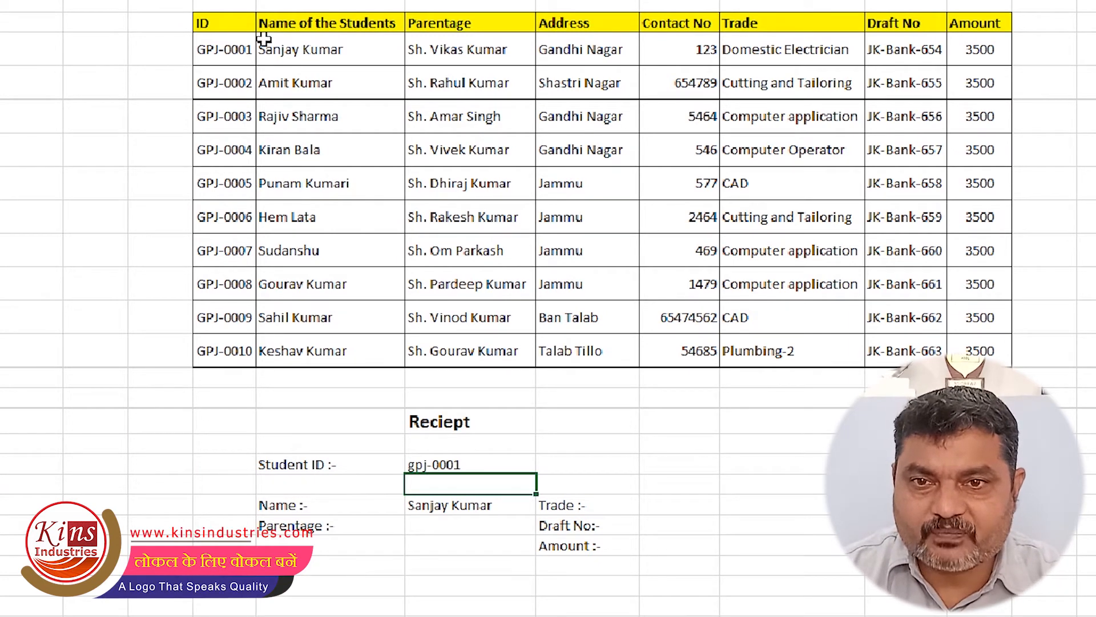
Compare the first candidate's ID, name and parentage in the list with the receipt's Name and Parentage cells.
click(287, 53)
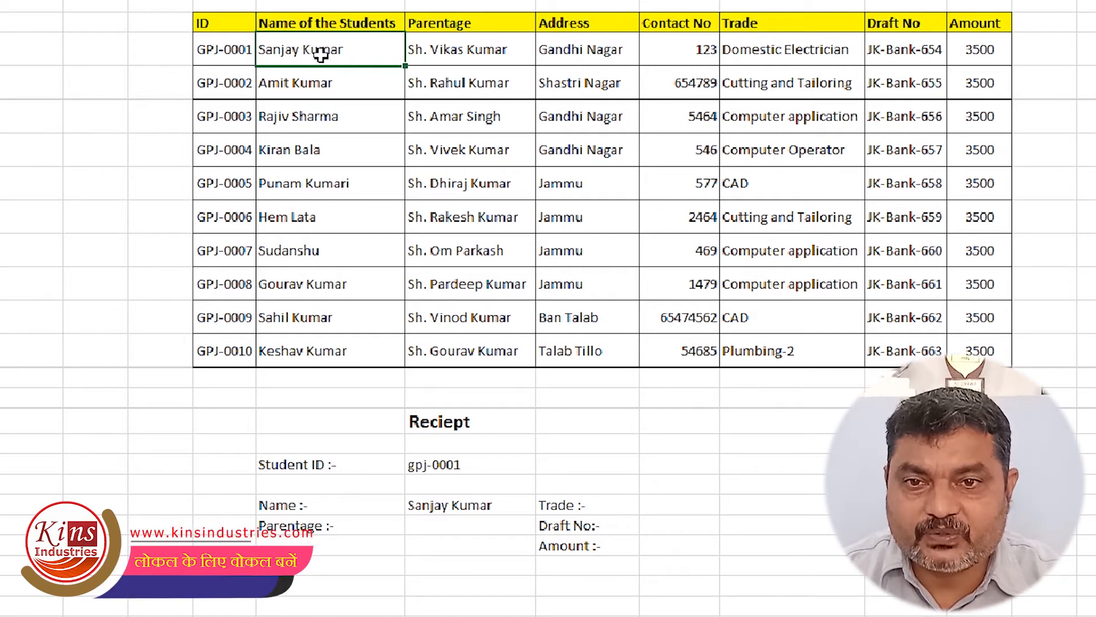
click(447, 524)
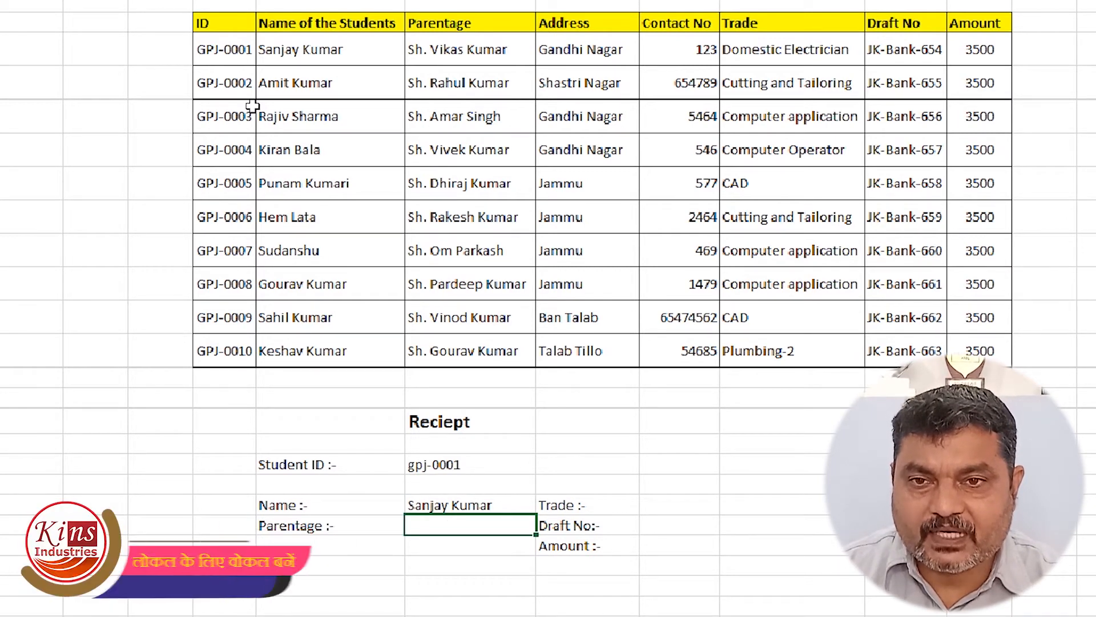
click(464, 57)
click(225, 51)
click(447, 53)
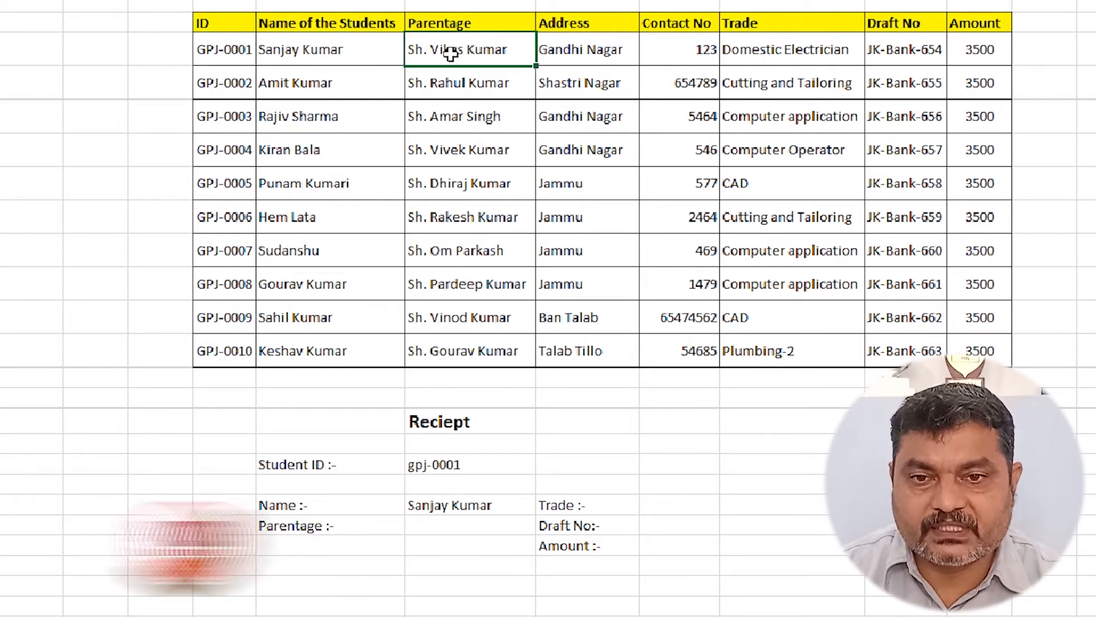
click(443, 524)
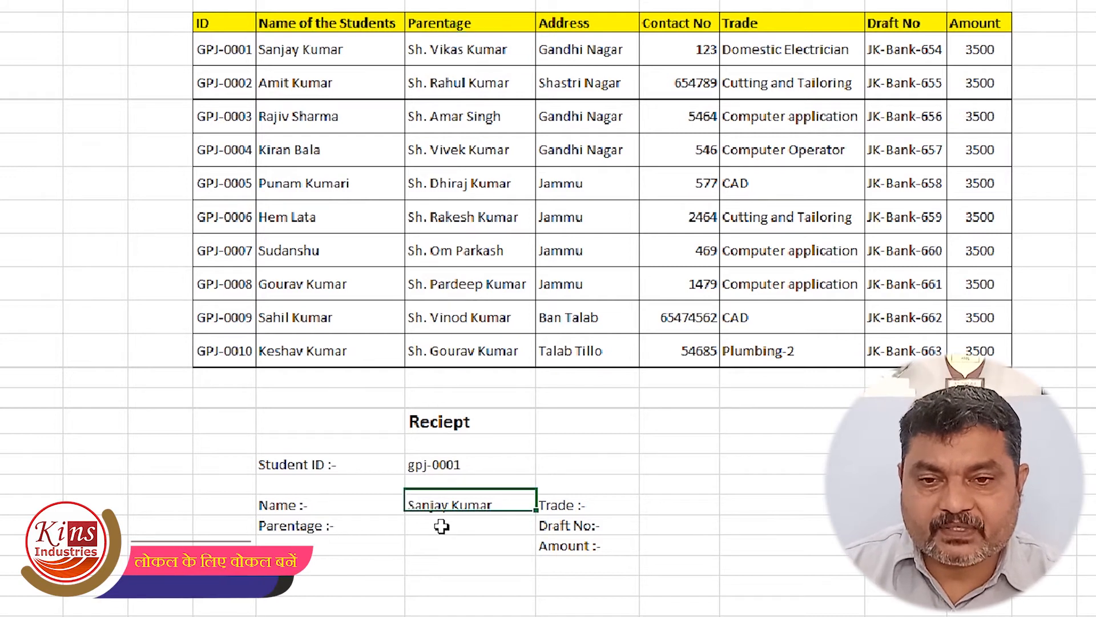
click(465, 506)
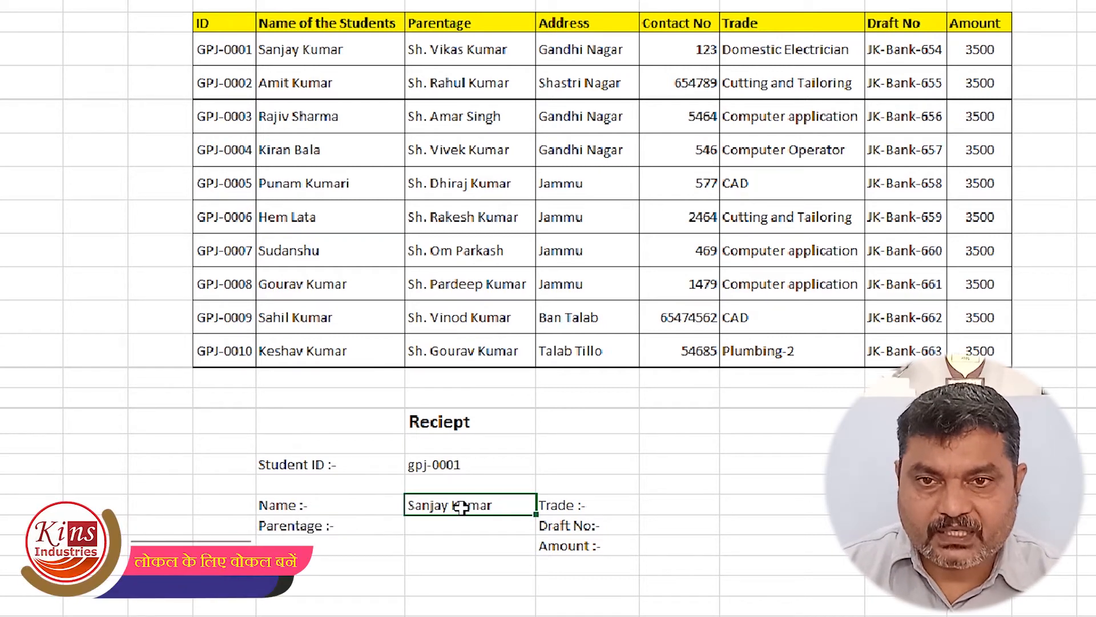
Begin a VLOOKUP formula in the receipt's Parentage cell F26 with lookup value F23 and table array D19:K18.
key(Return)
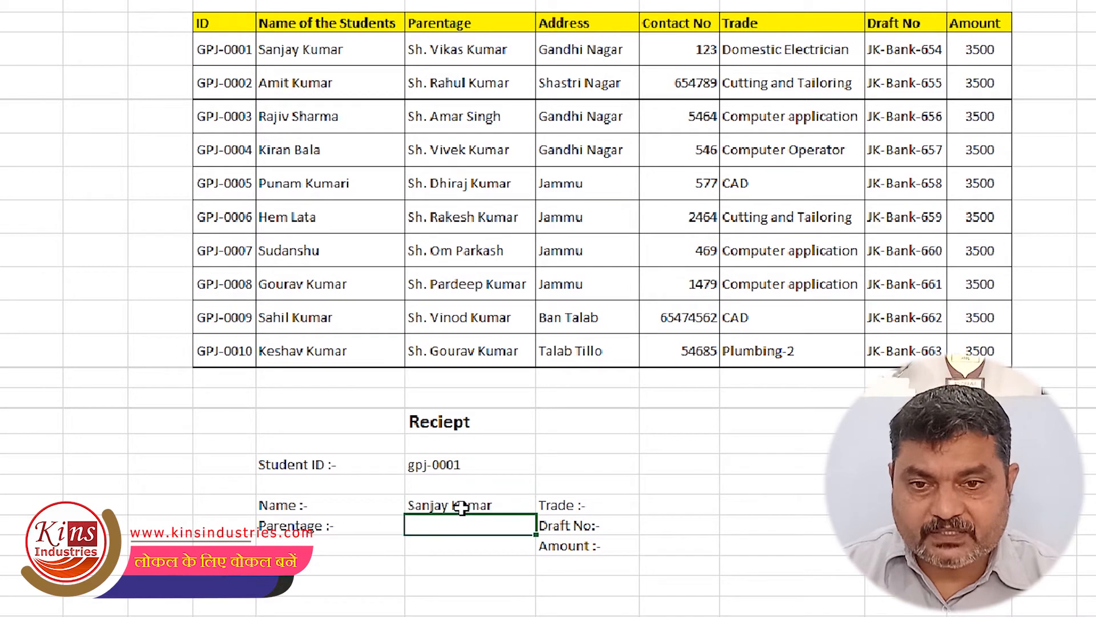
text(=vloo)
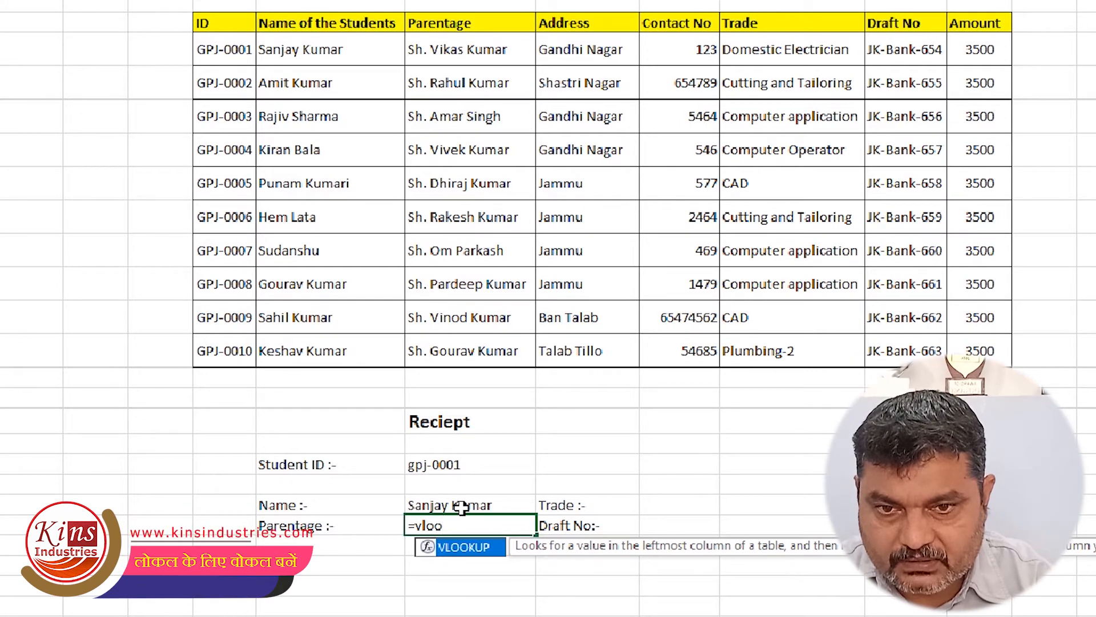
text(kup)
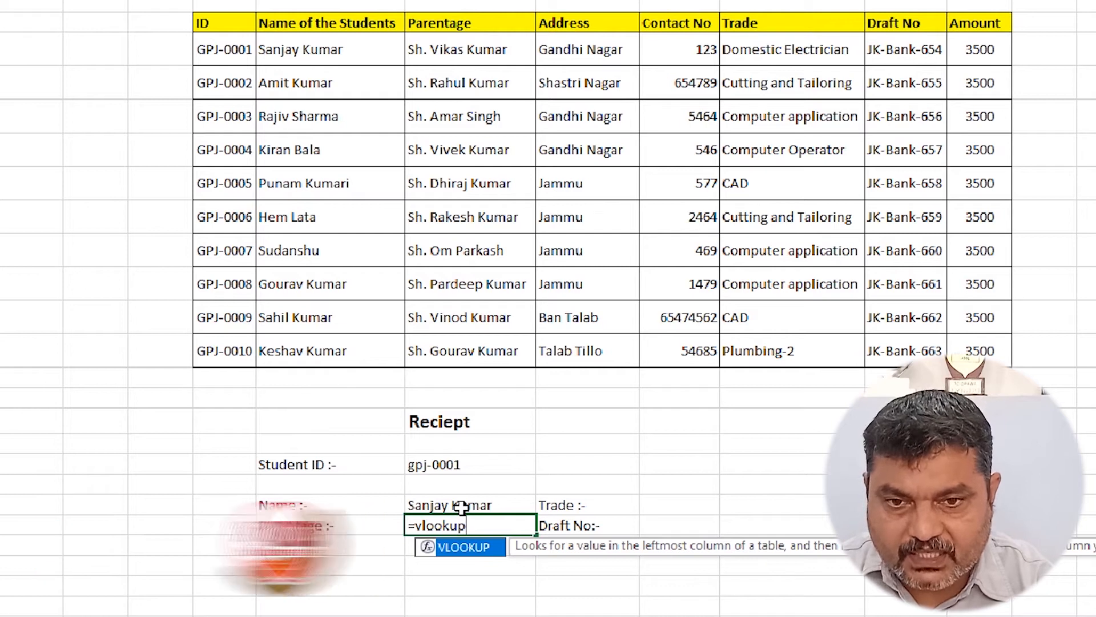
text(()
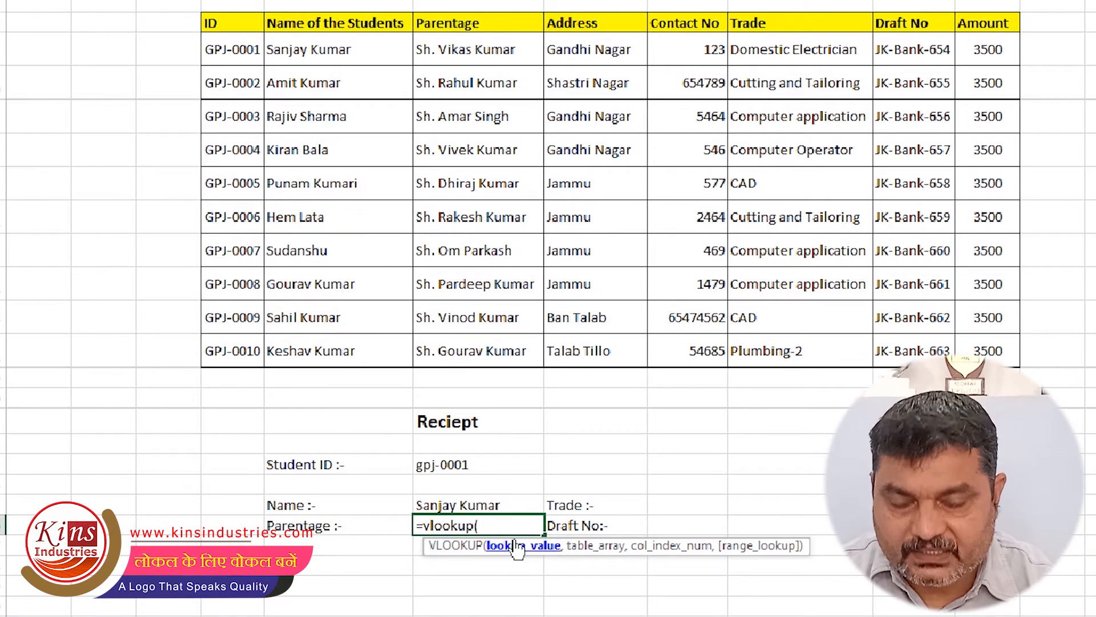
text(f23)
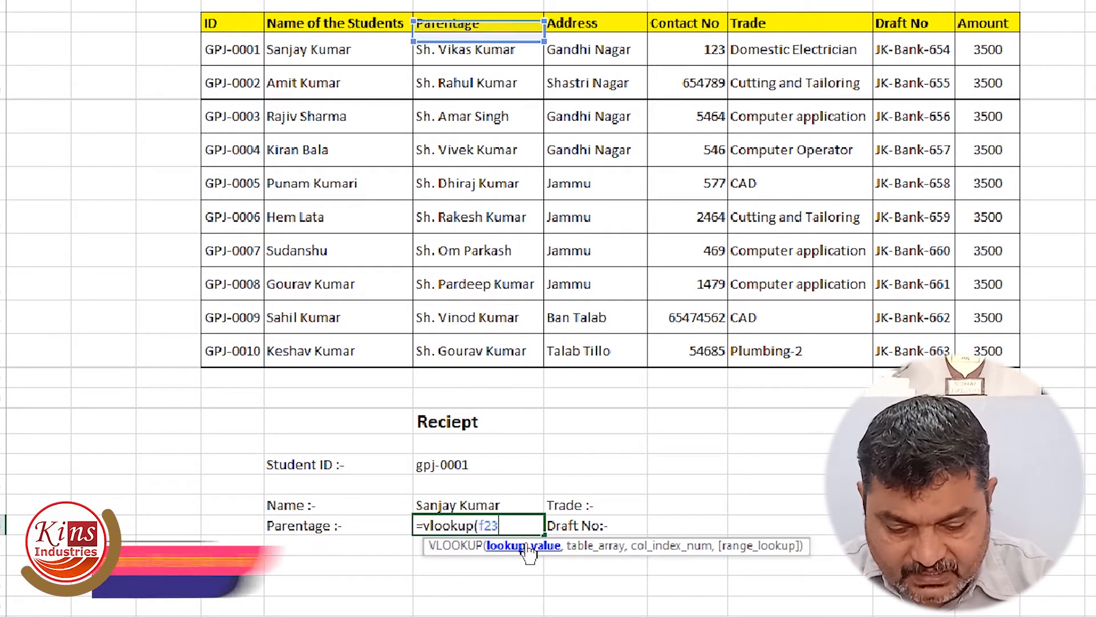
text(,)
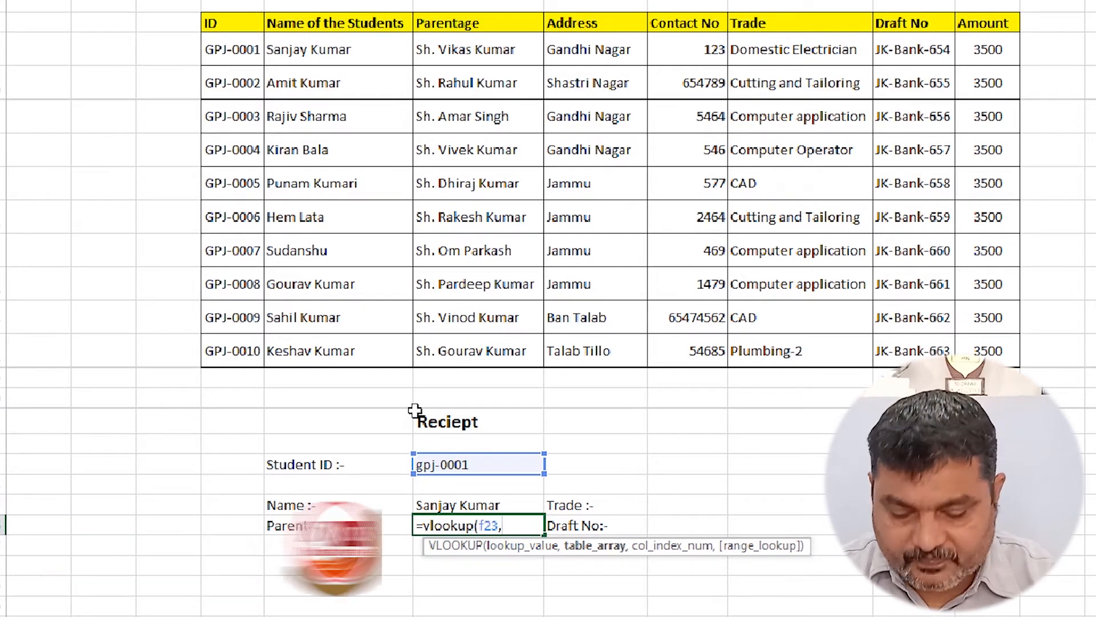
text(d)
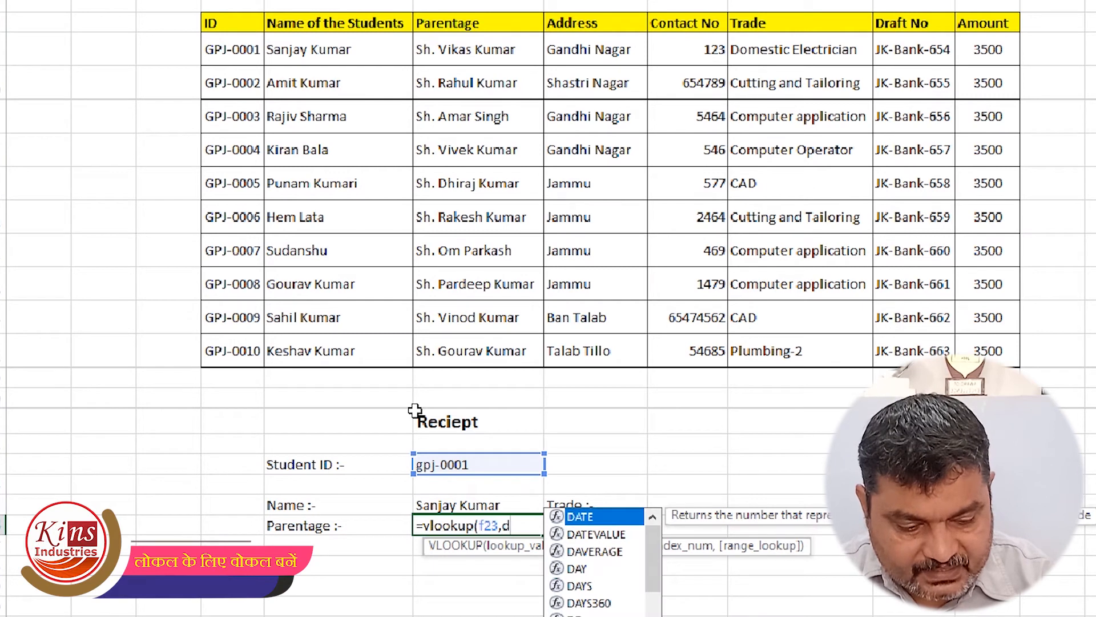
text(19:k)
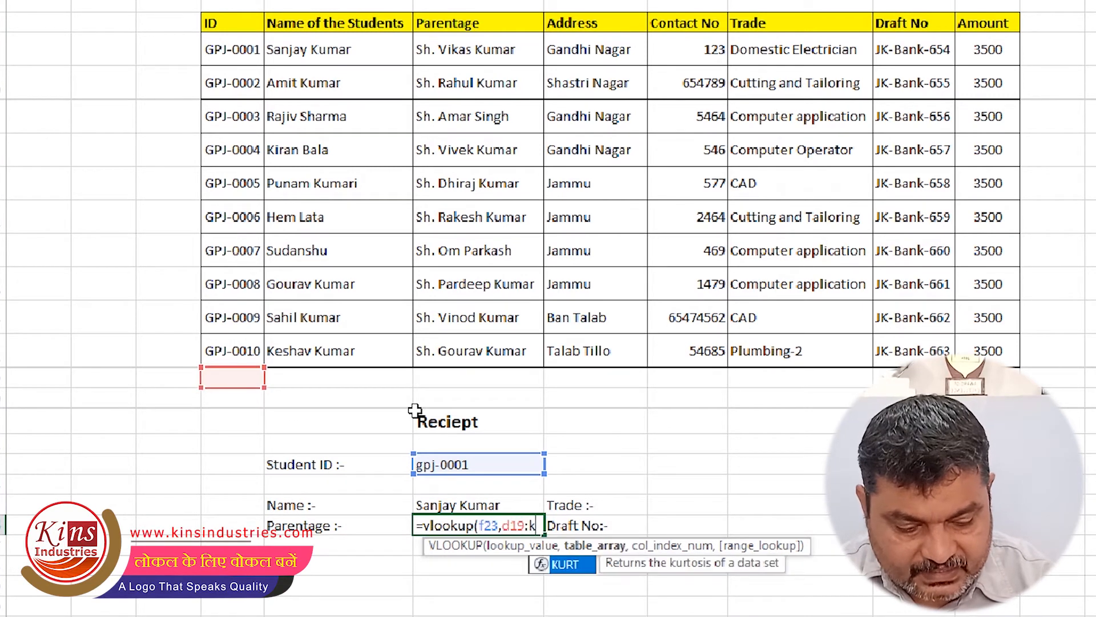
text(18)
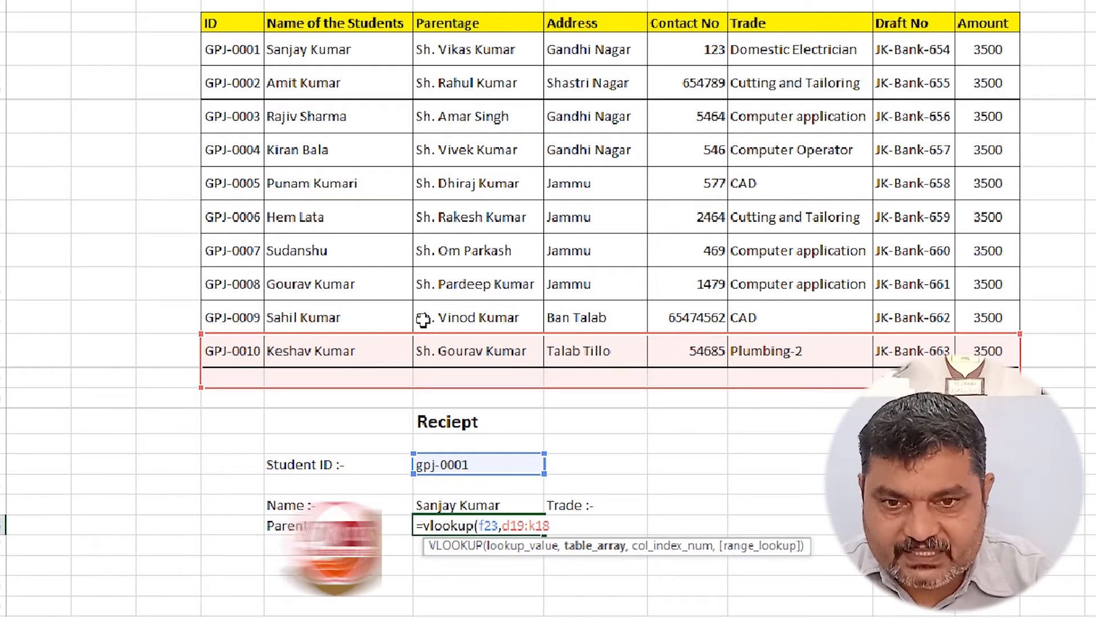
Correct the Parentage formula's table array to D9:K18 and add column index 3 and range lookup 2.
key(Return)
key(Return)
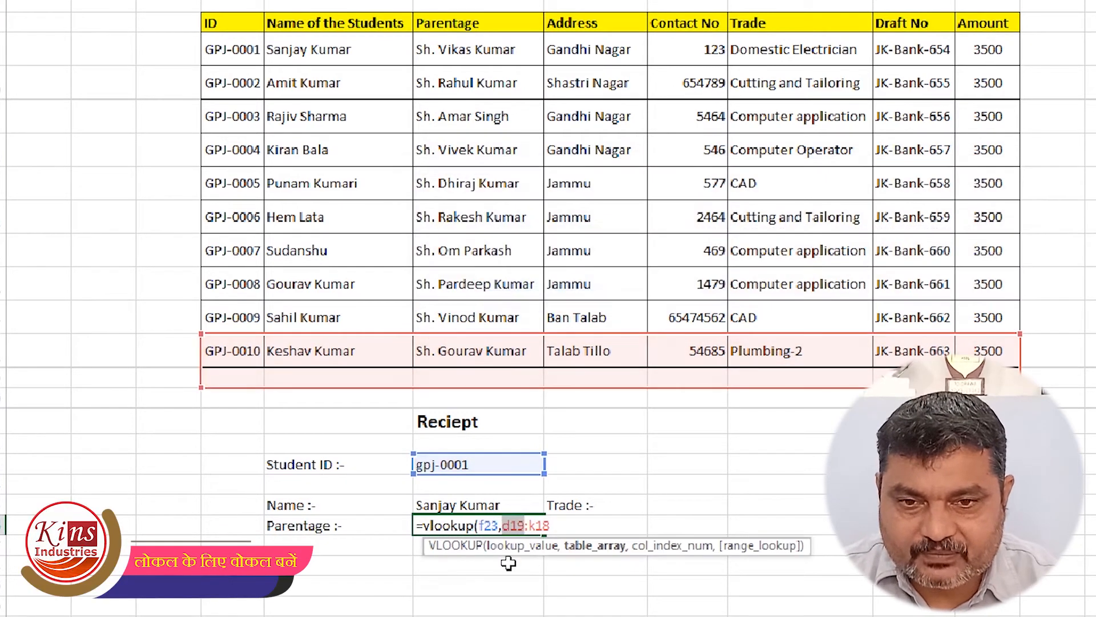
click(510, 524)
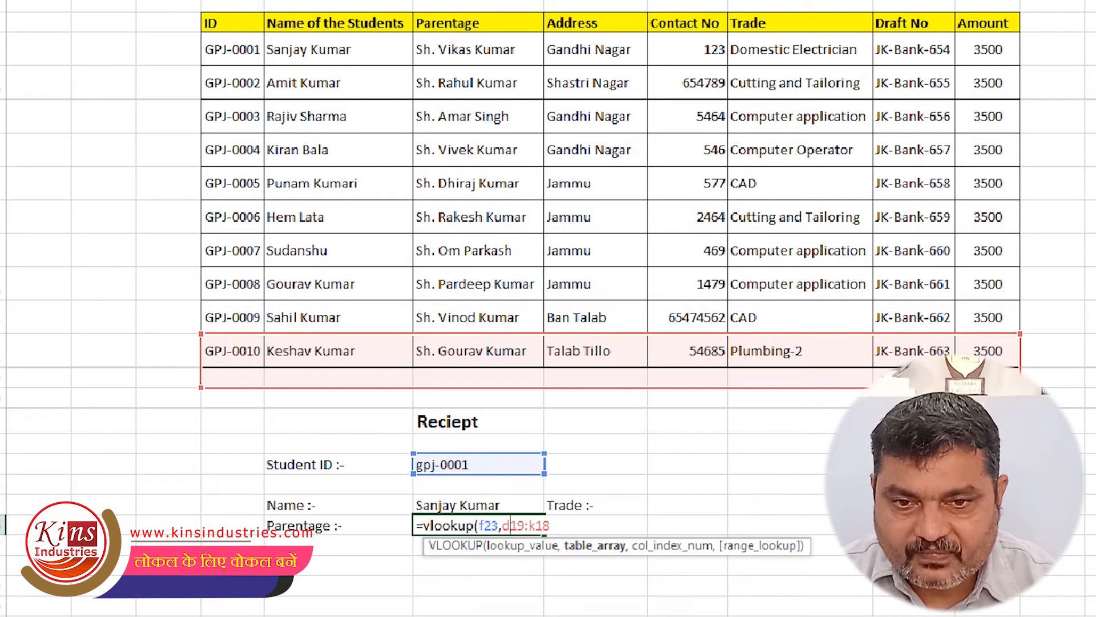
key(Delete)
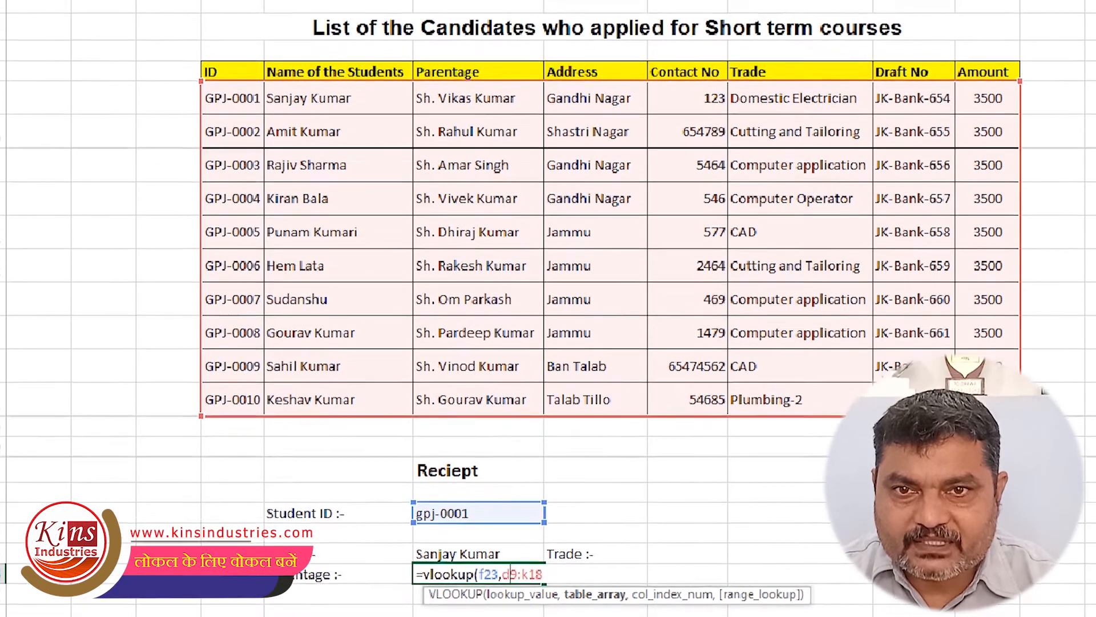
click(429, 1)
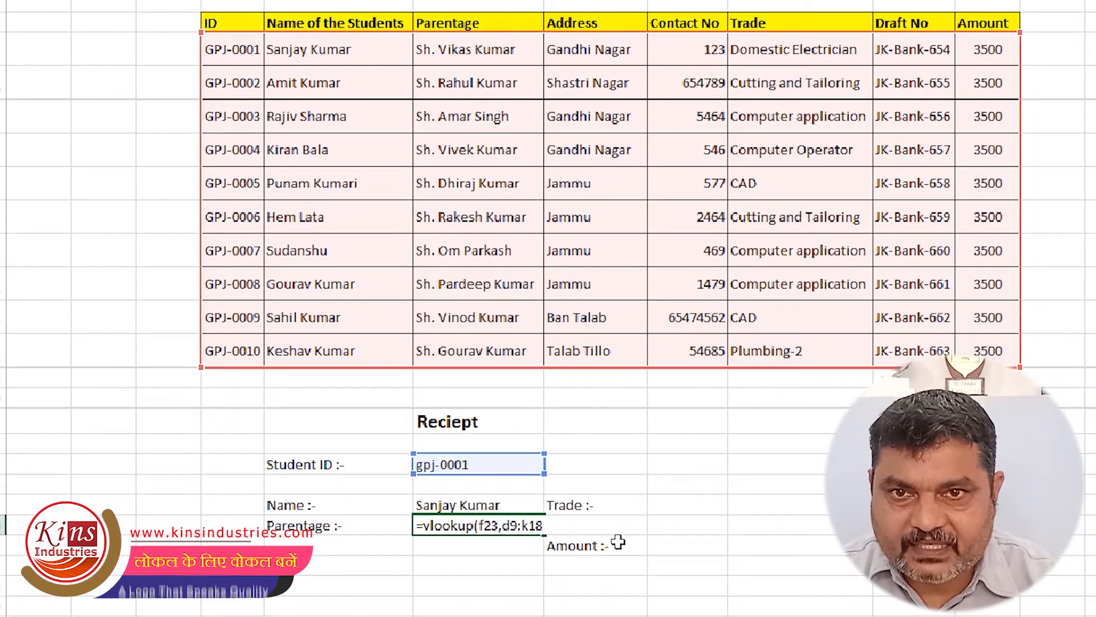
text(,3)
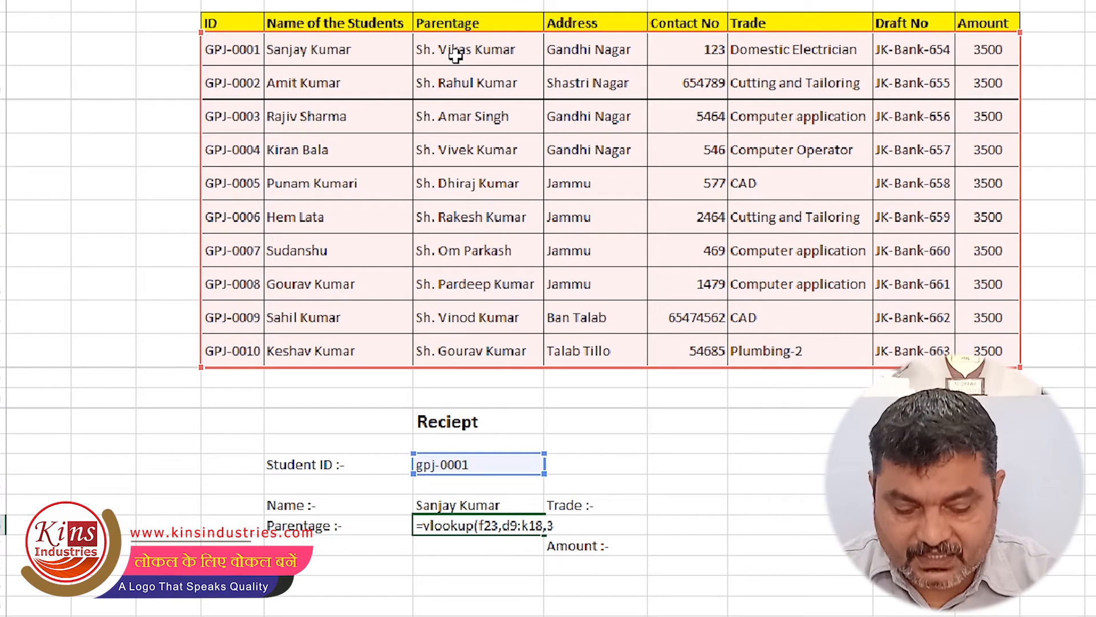
text(,2)
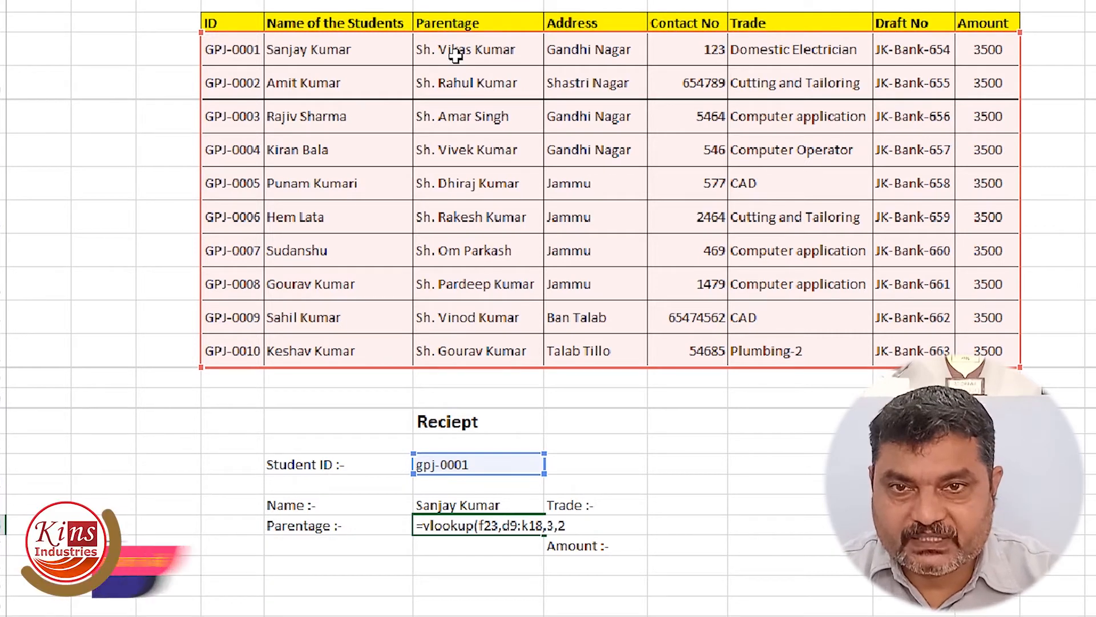
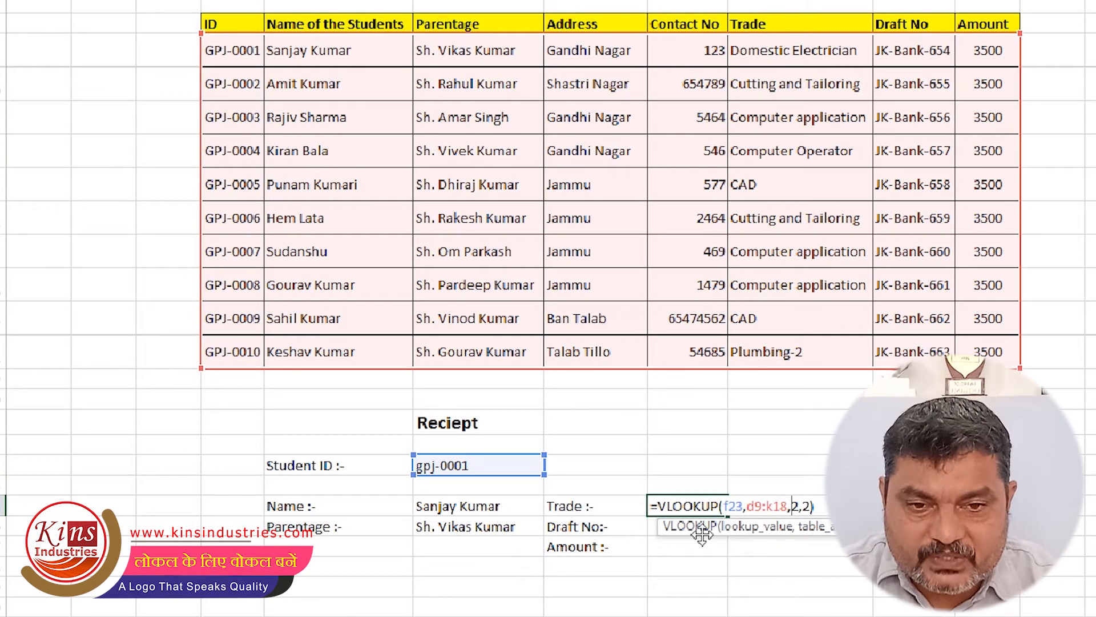
Change the column index to 6 in the VLOOKUP formula of the receipt's Trade cell H25.
key(BackSpace)
text(6)
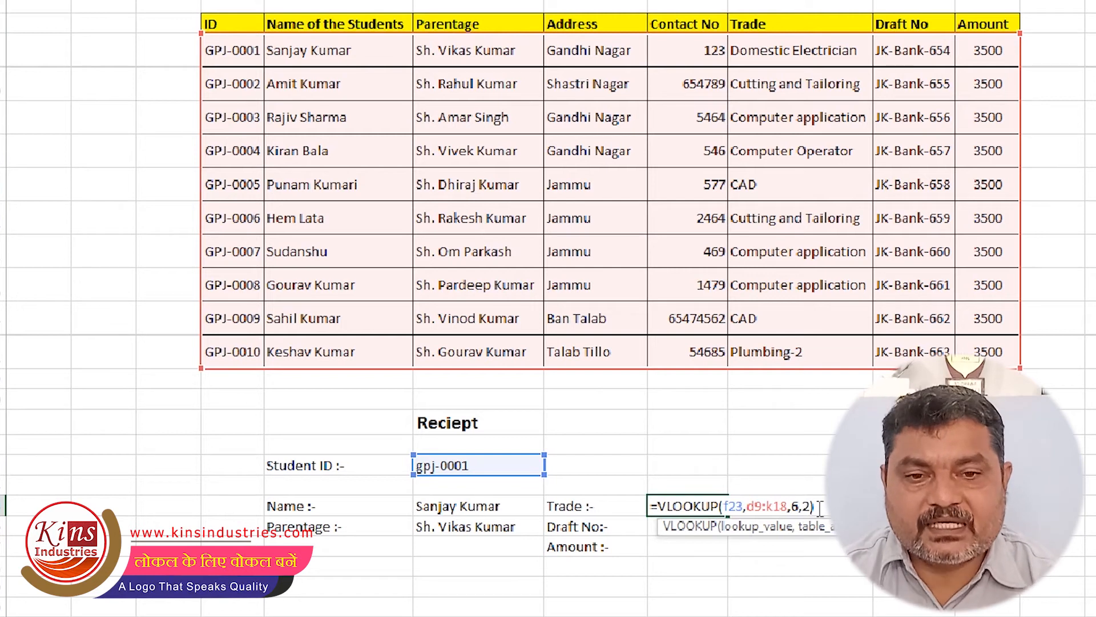
key(Return)
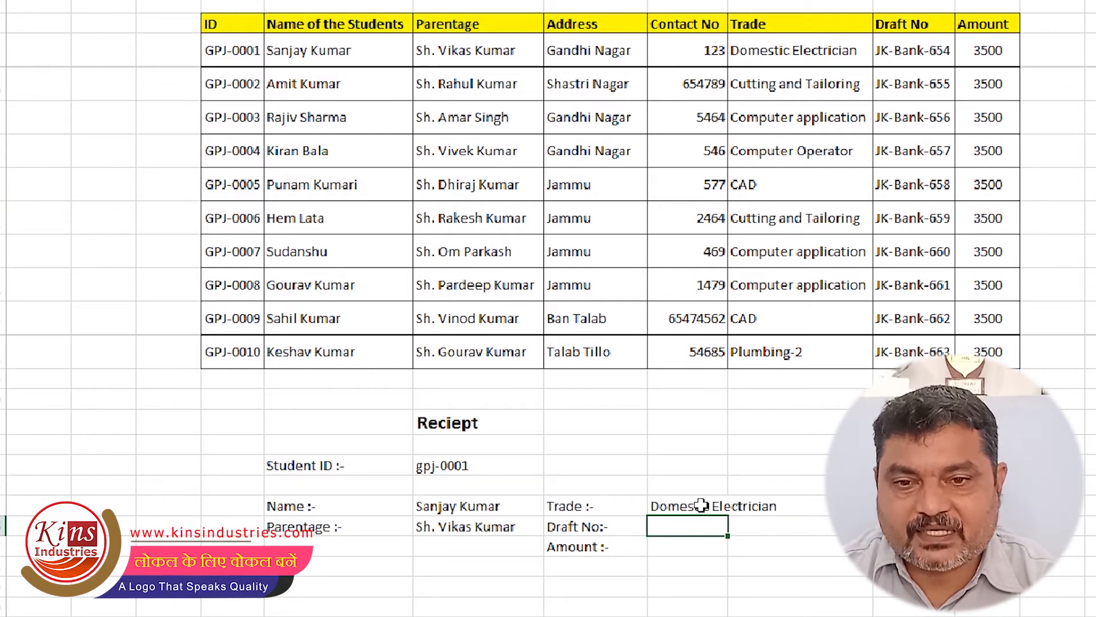
Enter the sixth candidate's ID in the receipt's Student ID cell F23 to test the Name, Parentage and Trade lookups.
click(437, 467)
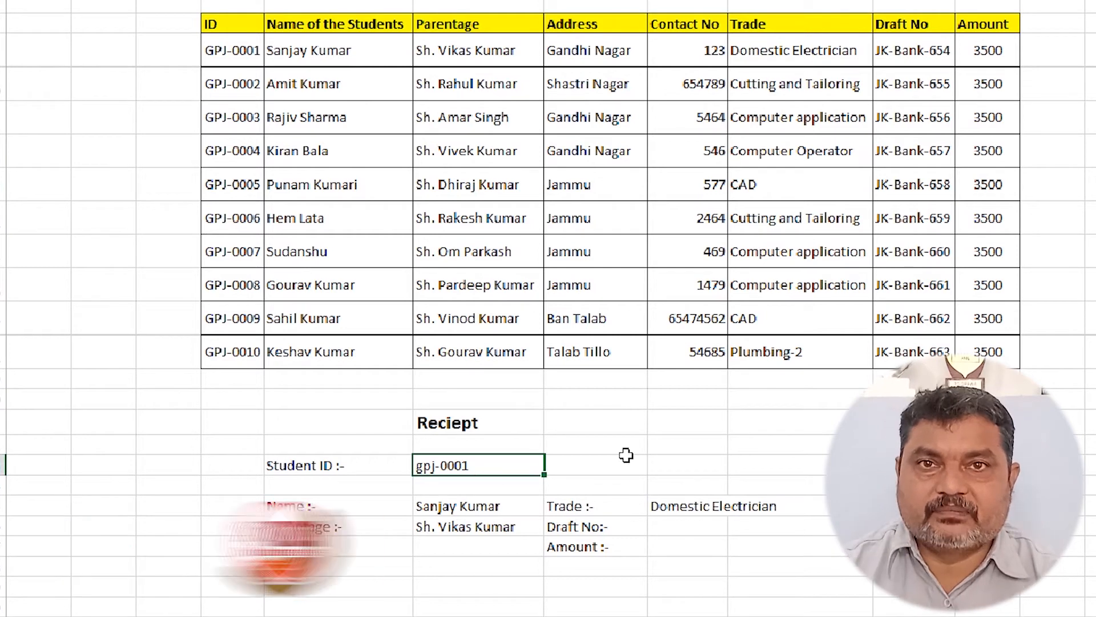
text(gp)
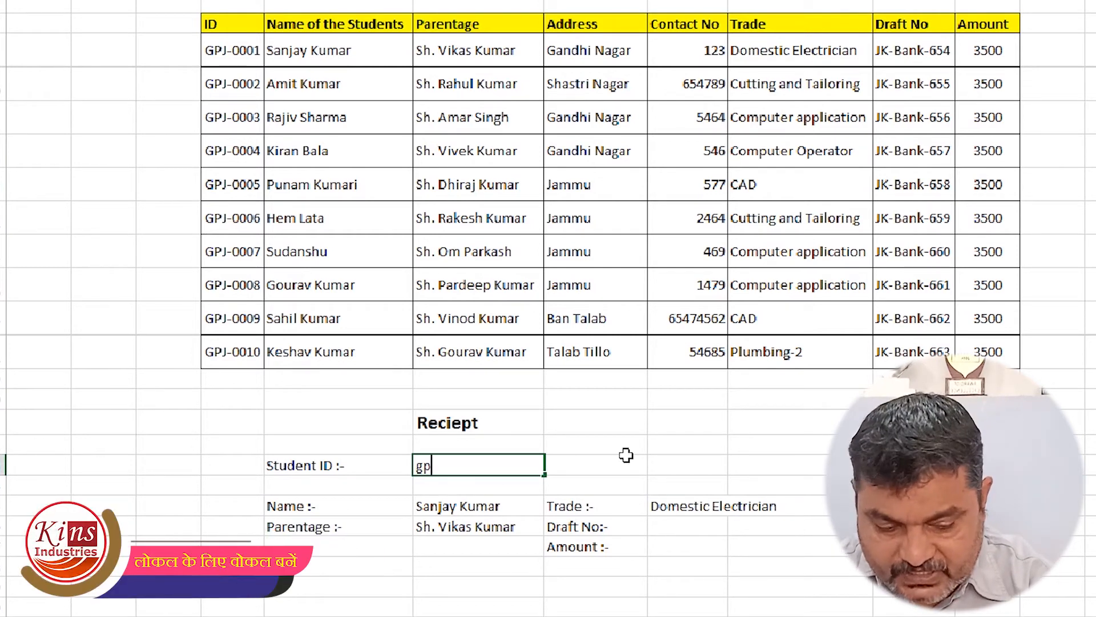
text(j-0006)
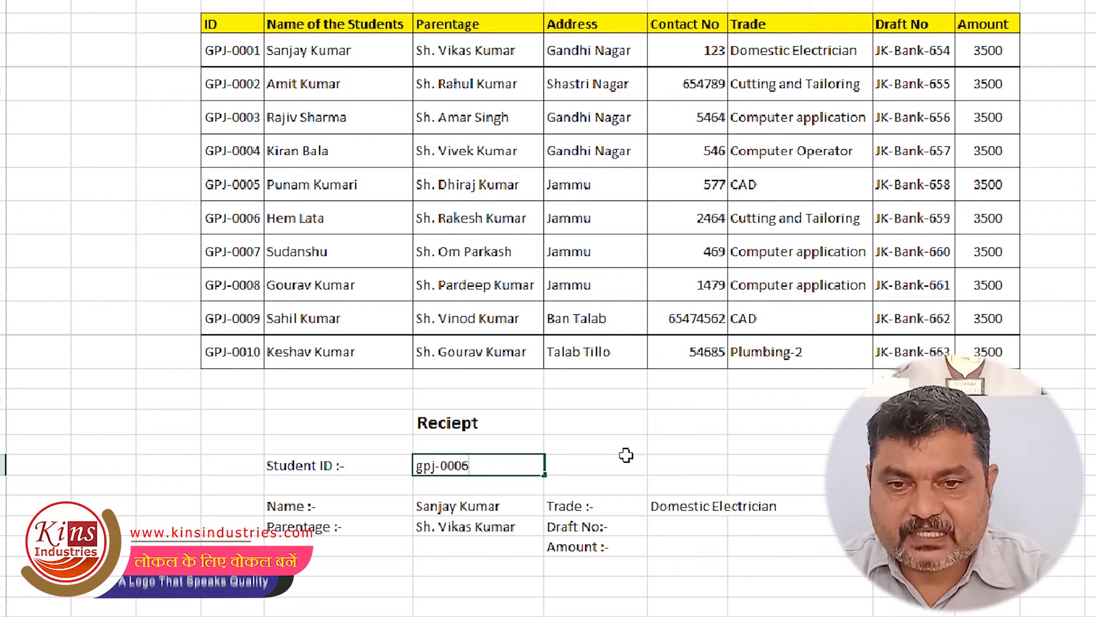
key(Return)
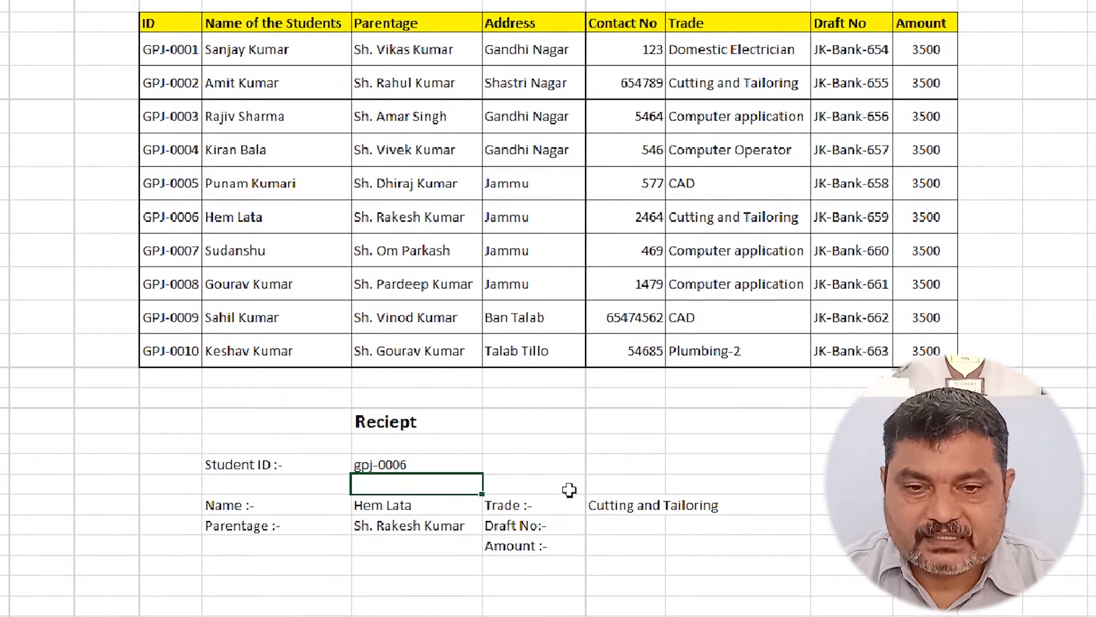
Begin a VLOOKUP formula in the receipt's Draft No cell H26 with lookup value F23 and table array D9:K18.
click(603, 582)
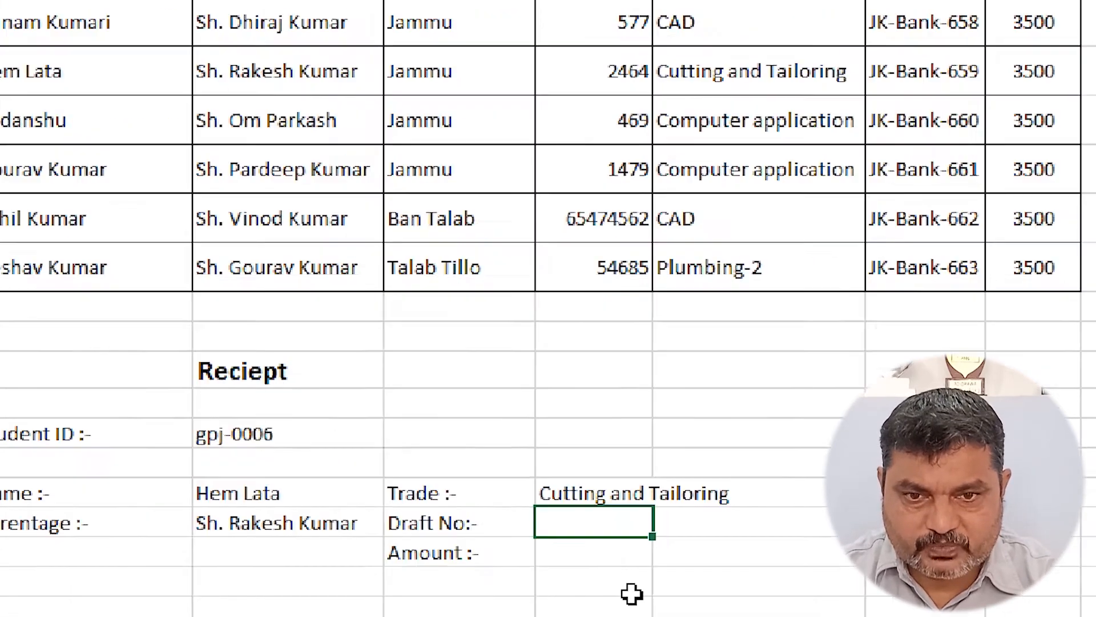
text(=vlookup)
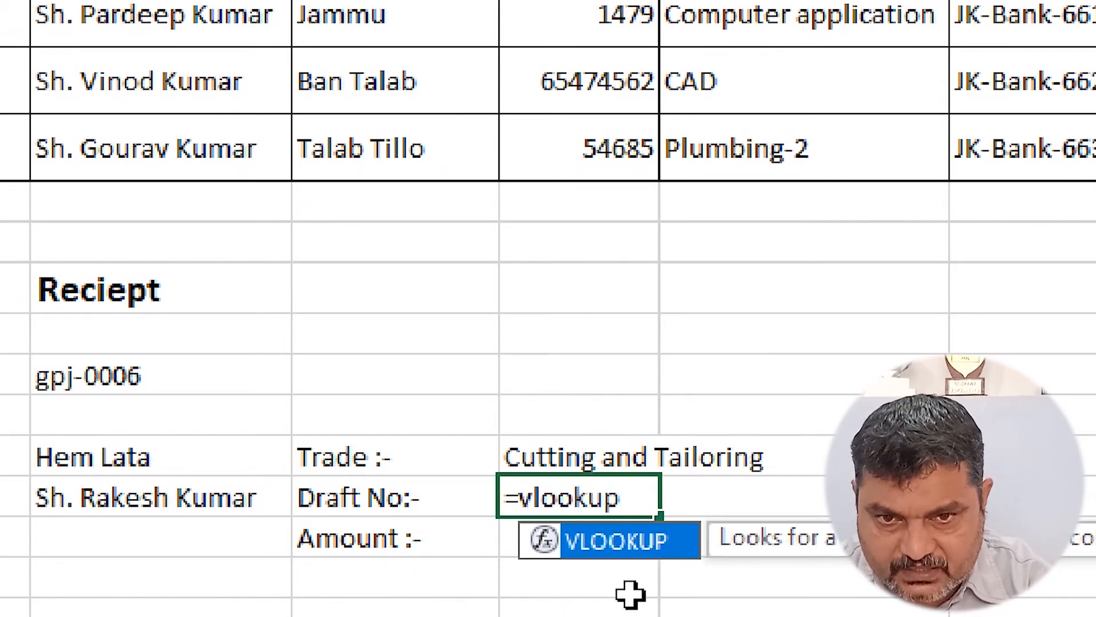
text(()
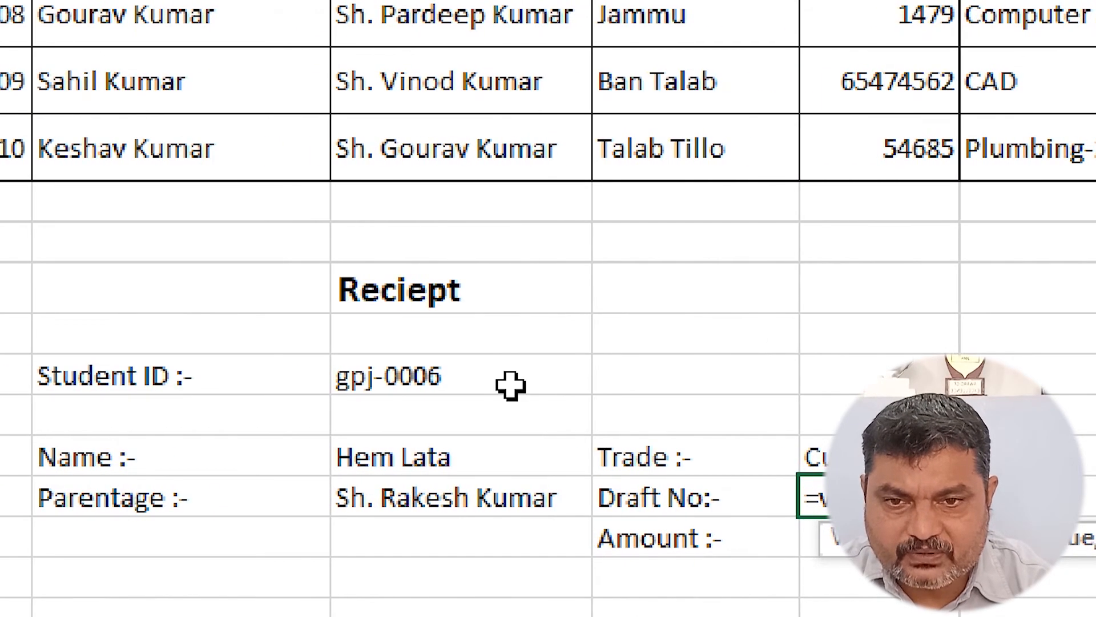
scroll(485, 166, up, 4)
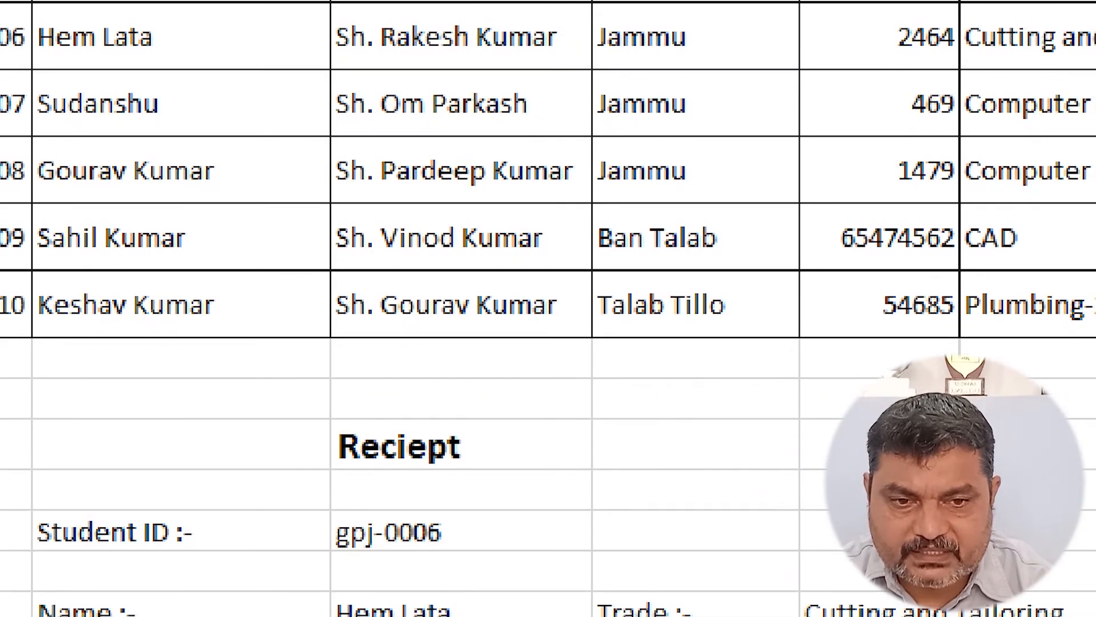
text(f19)
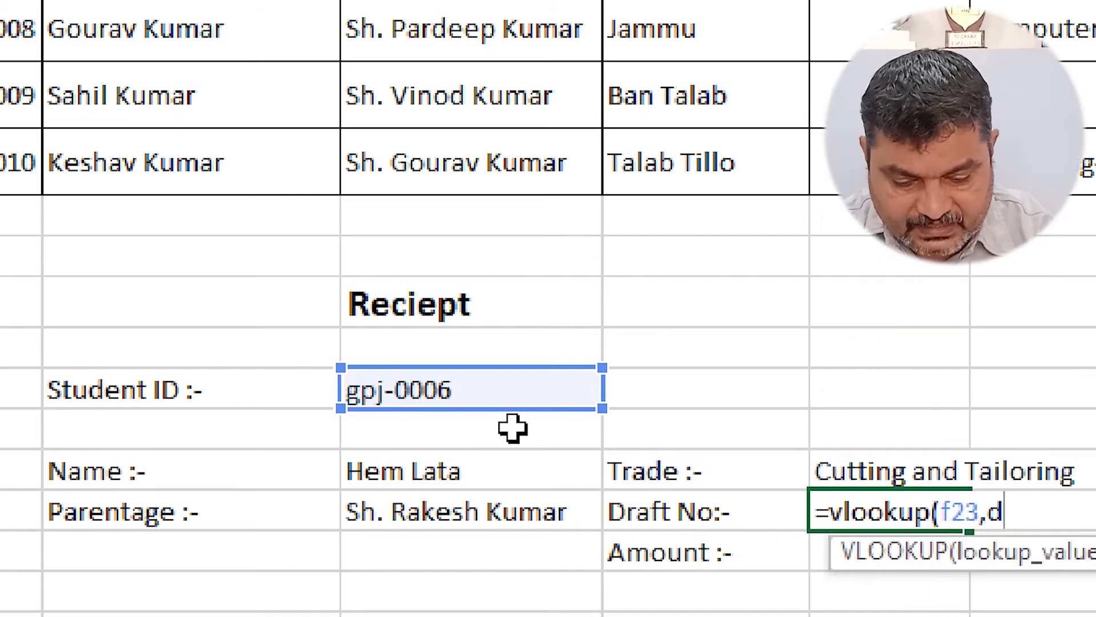
text(:)
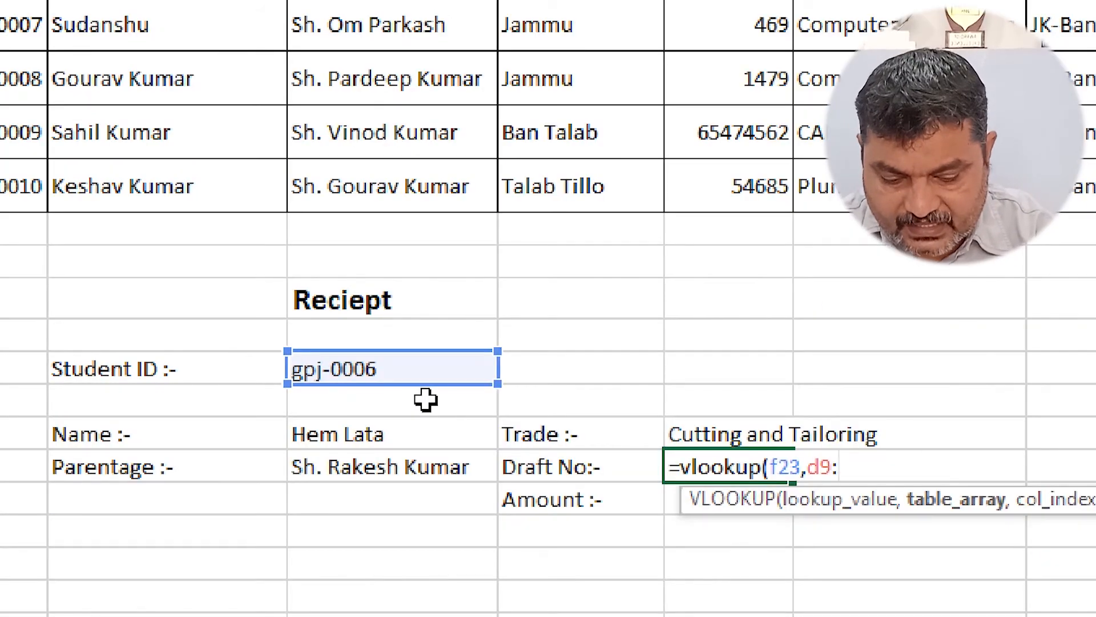
text(k18)
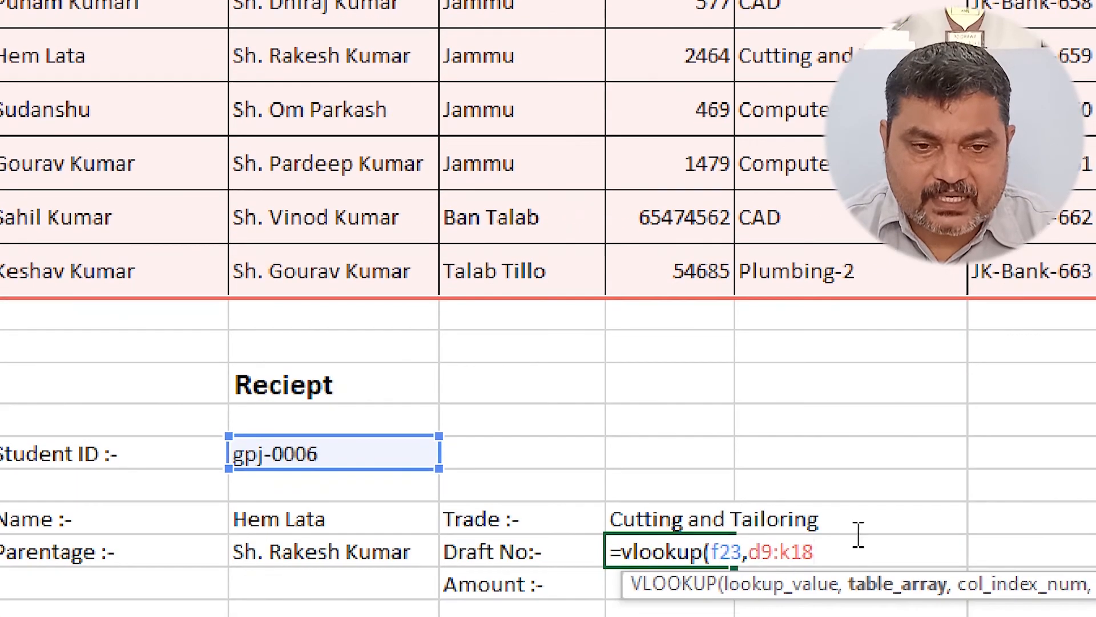
Complete the Draft No formula with column index 7 and range lookup 2.
text(,7,)
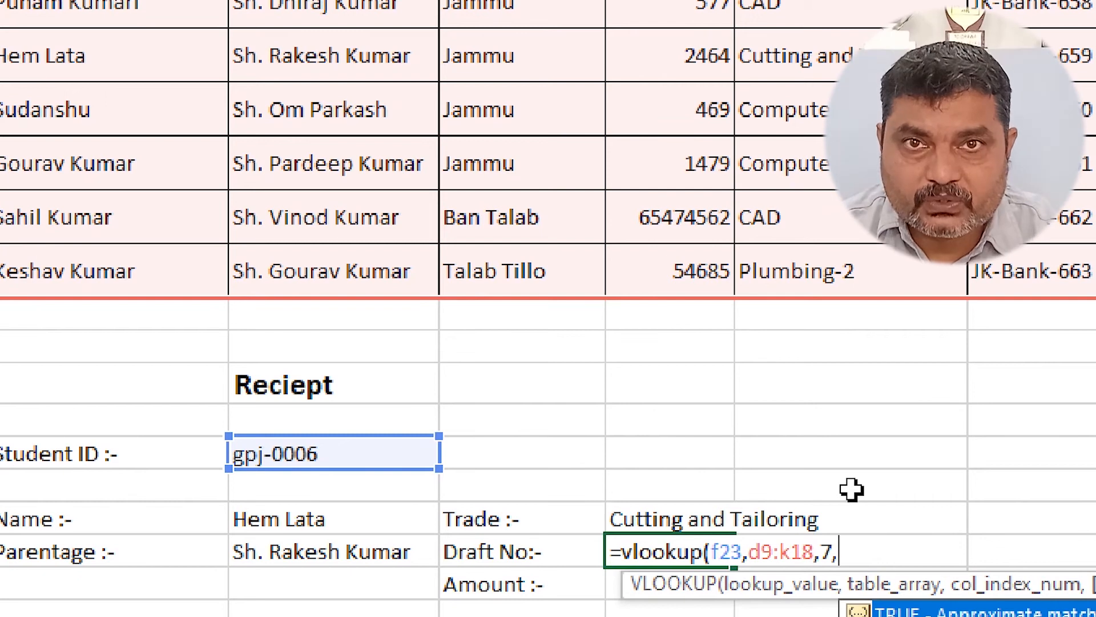
text(2)
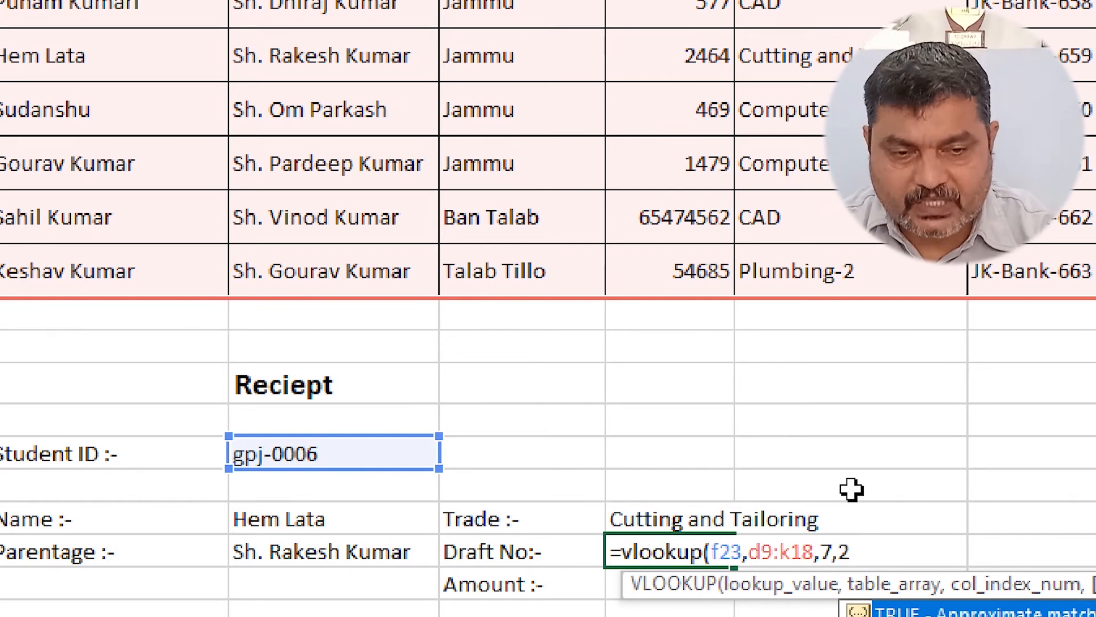
text())
key(Return)
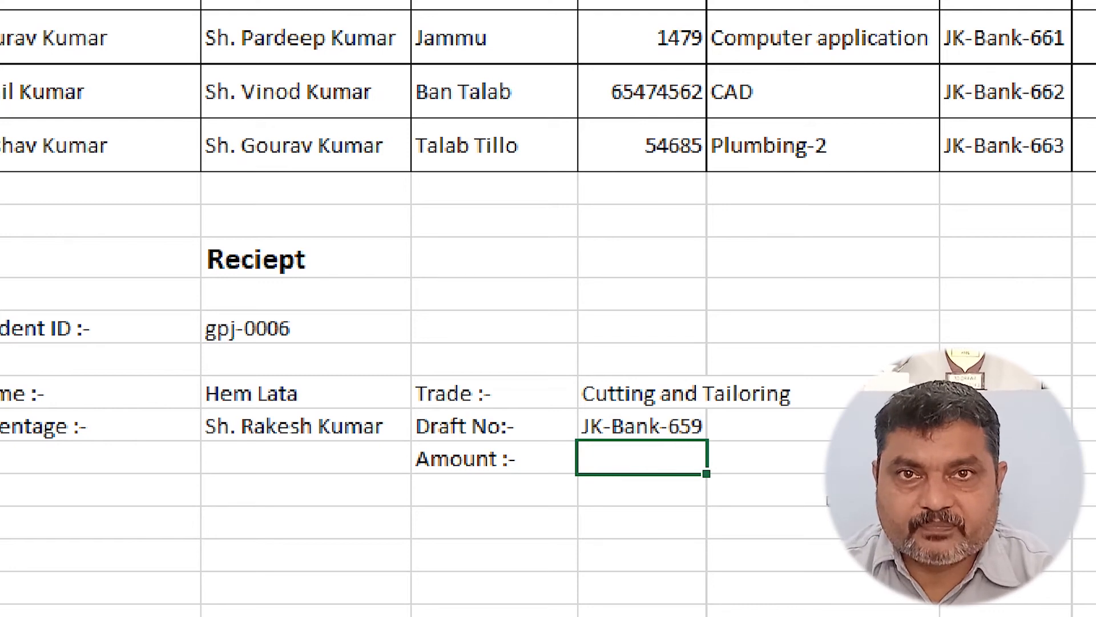
Enter a lookup formula in the receipt's Amount cell H27 with lookup value F23, table array D9:K18, column index 8 and range lookup 2.
text(vlooku()
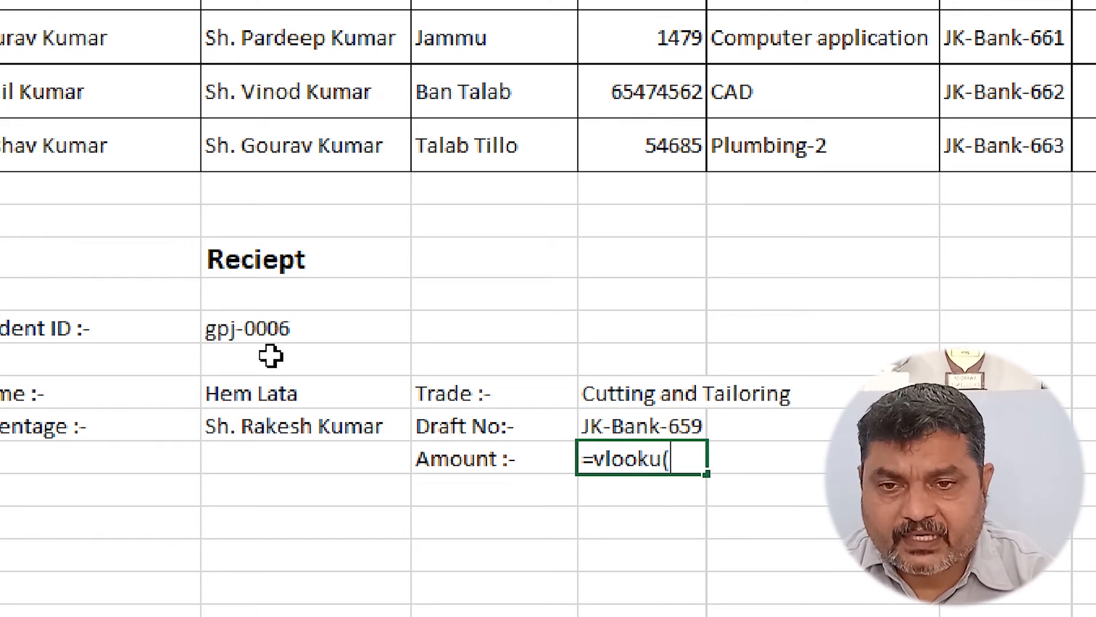
click(247, 338)
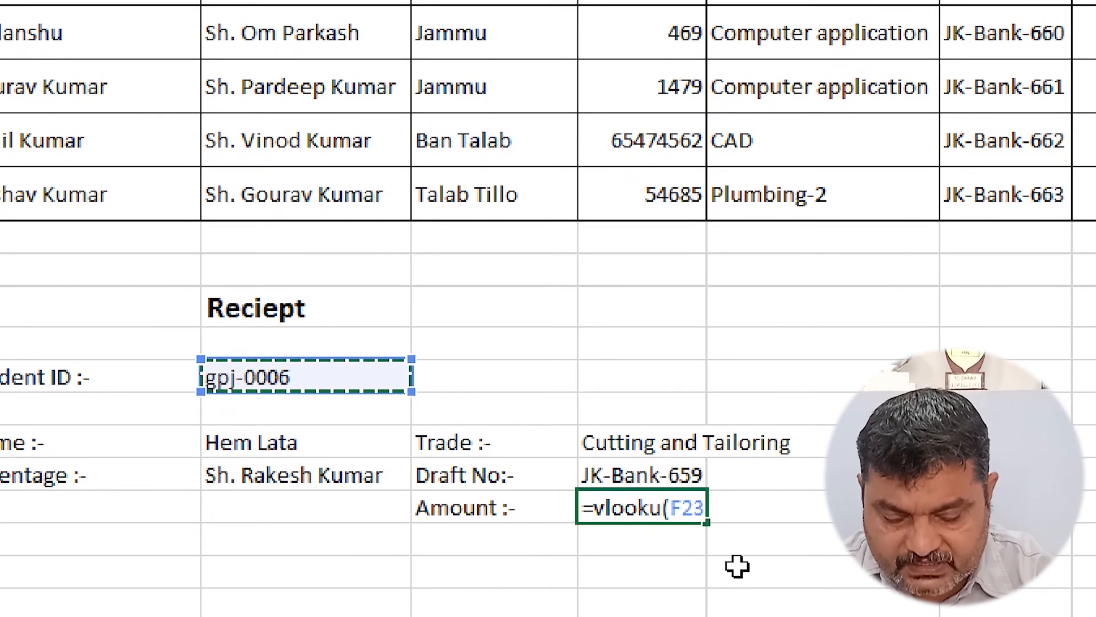
text(,d9)
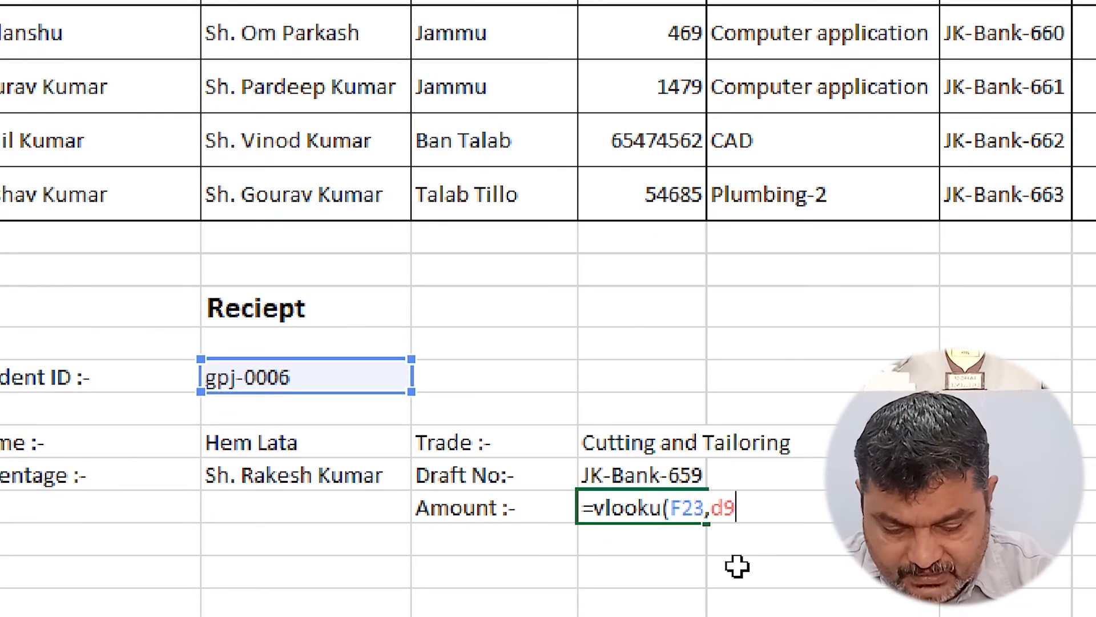
text(:k18,)
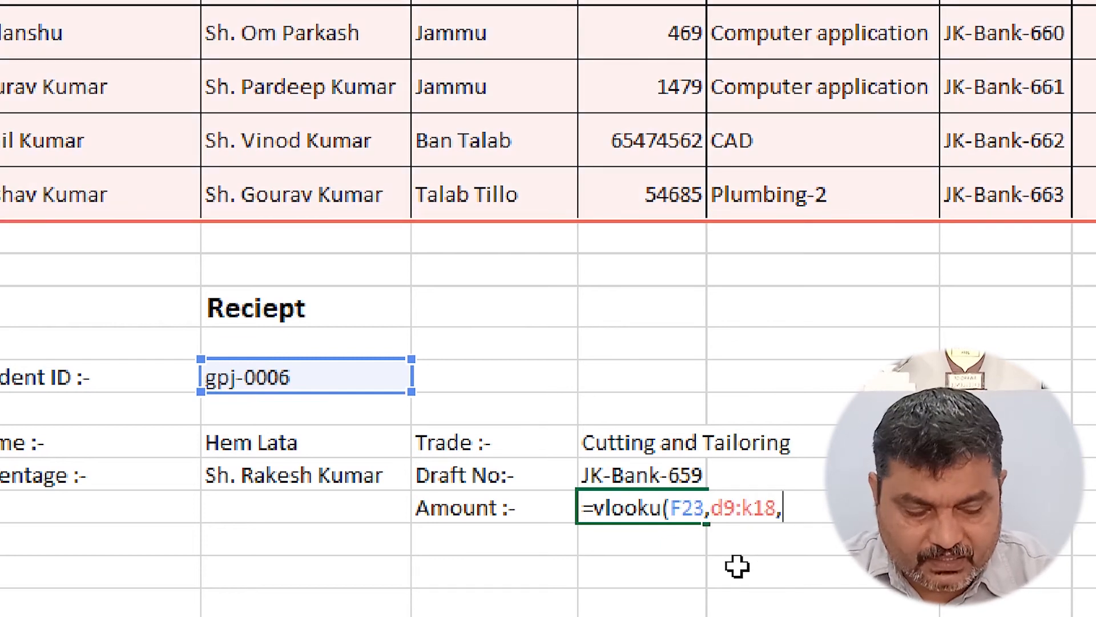
text(8,2)
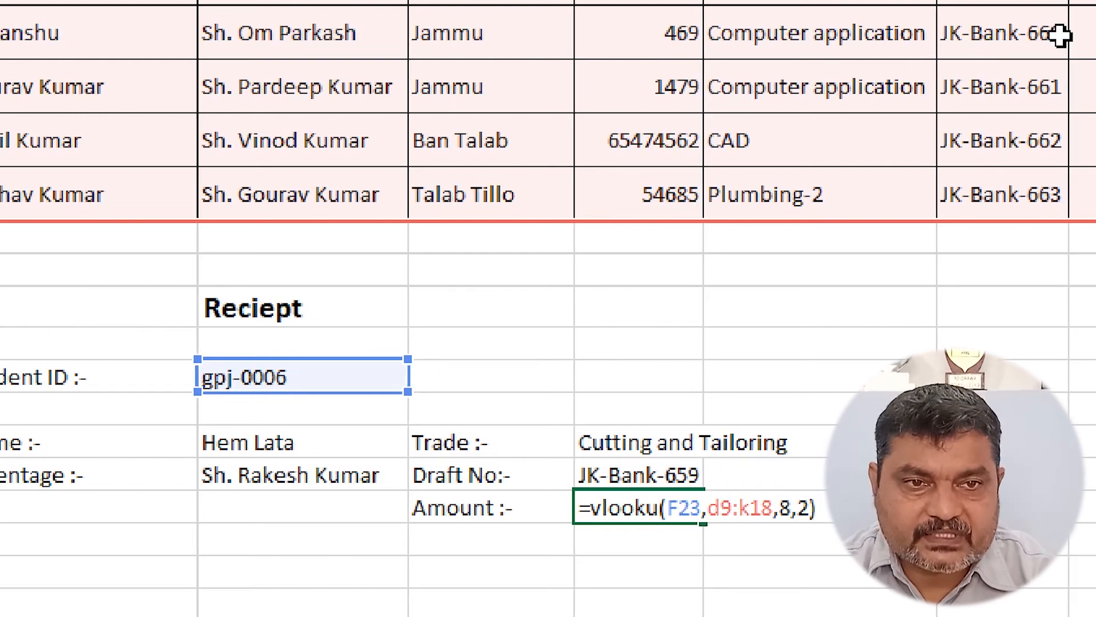
key(Return)
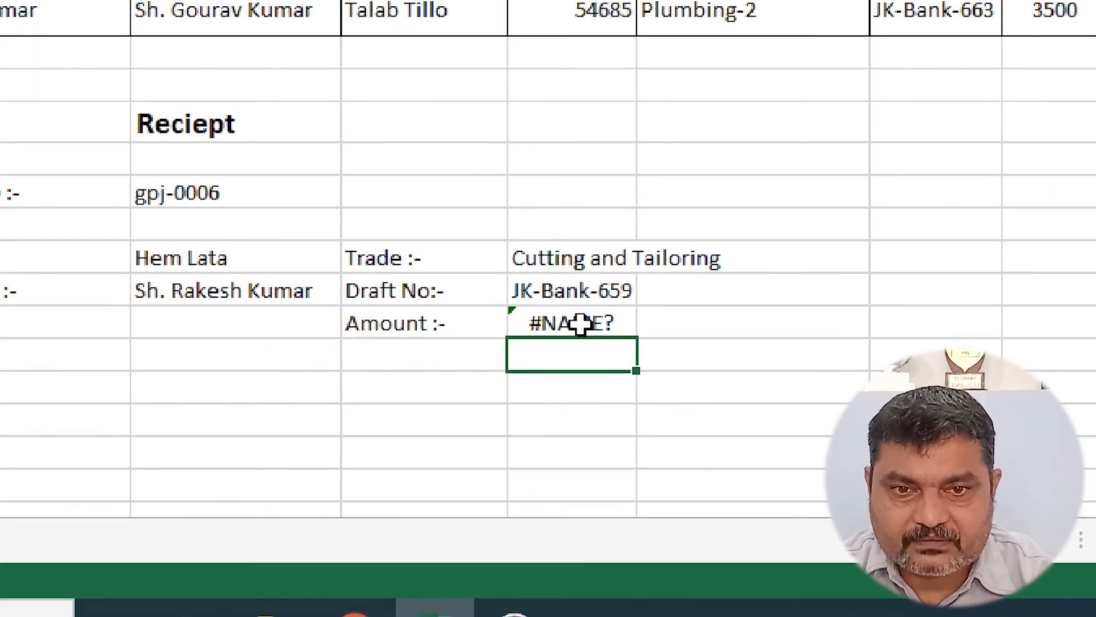
Correct the misspelled function name in the Amount formula to VLOOKUP.
click(581, 323)
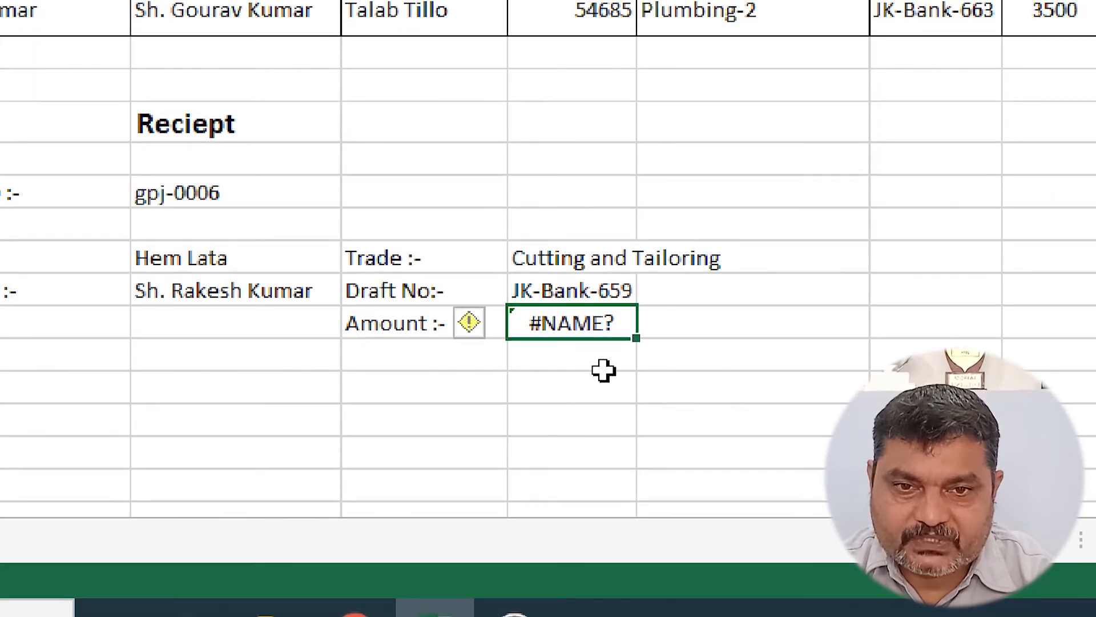
double_click(570, 320)
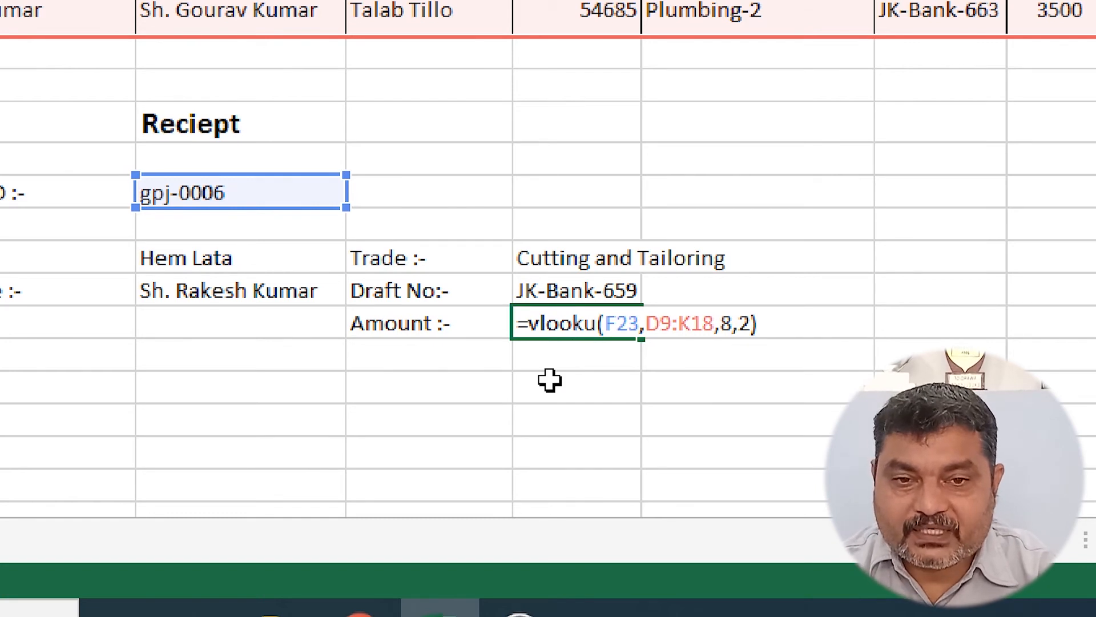
text(p)
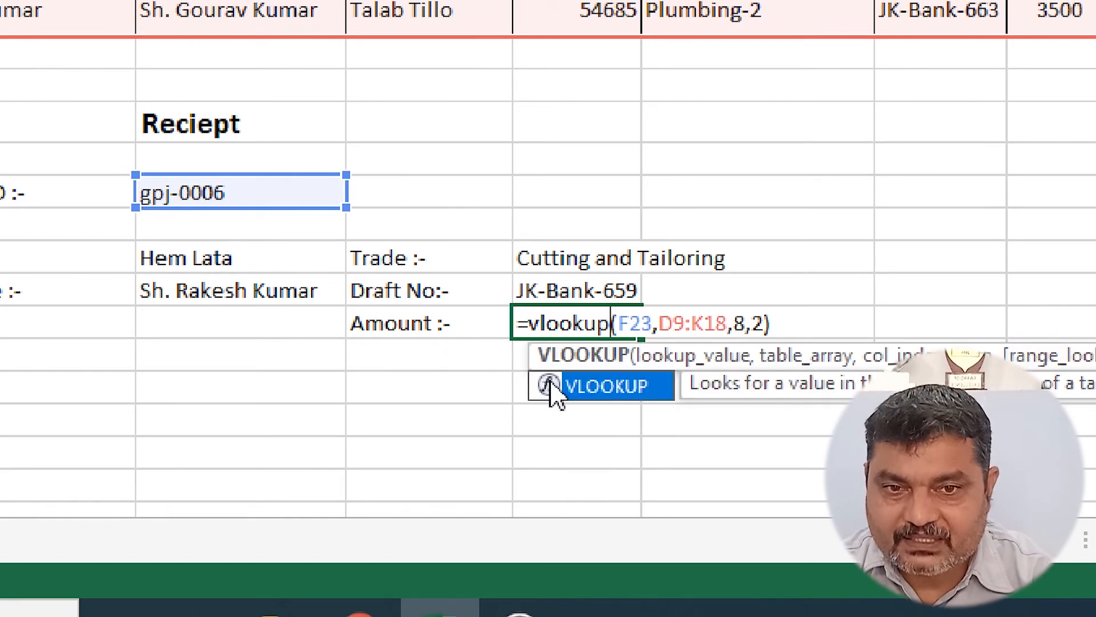
key(Return)
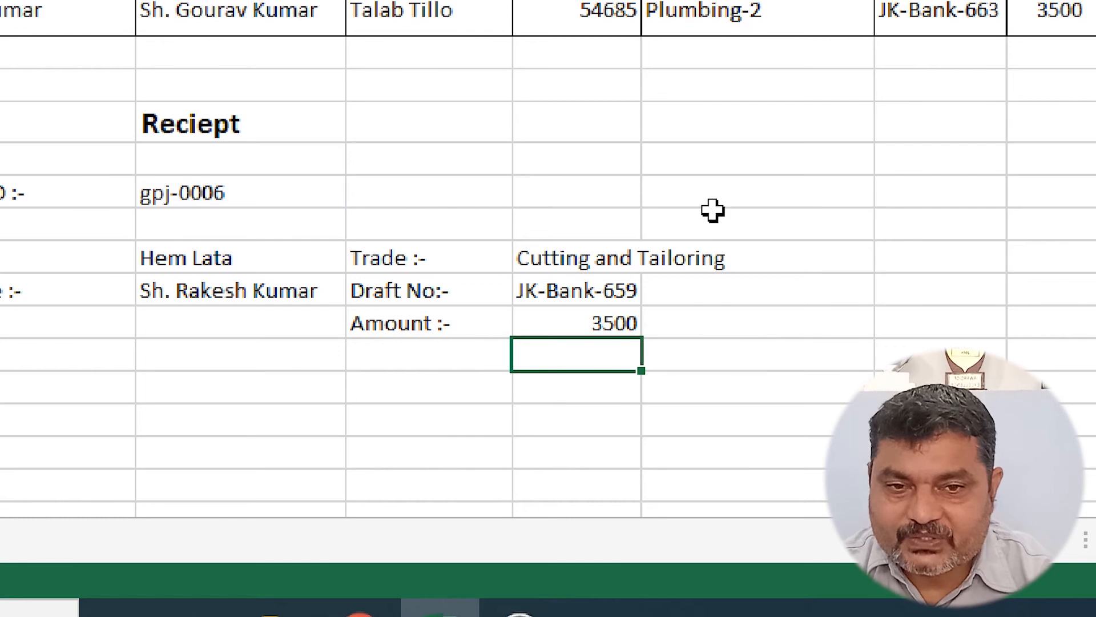
click(614, 323)
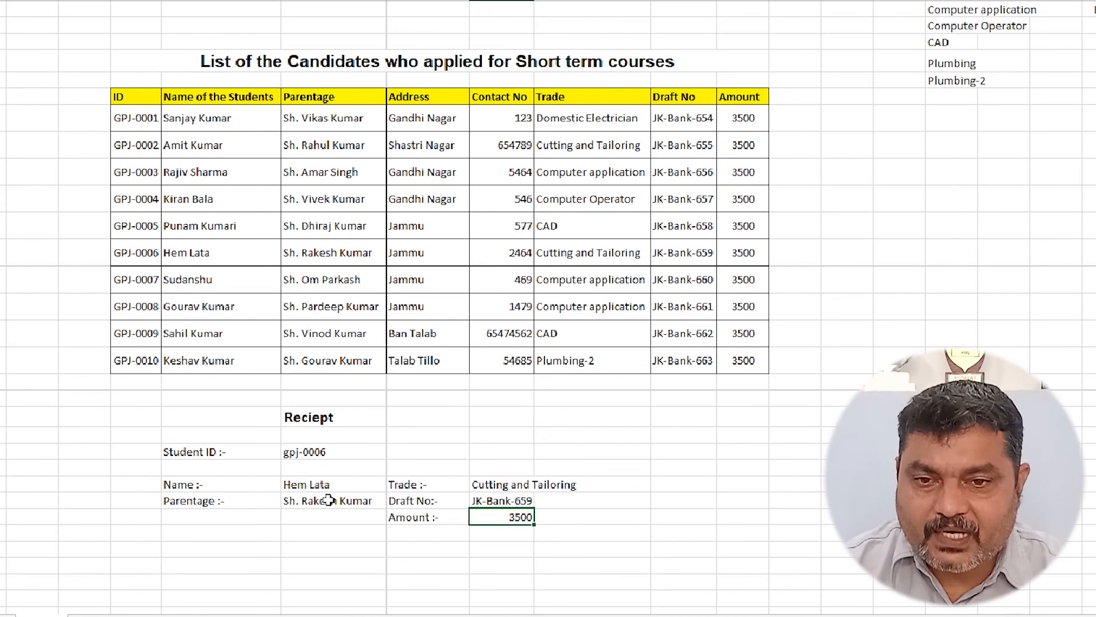
Right-align the receipt labels Student ID, Name and Parentage in column E and Trade, Draft No and Amount in column G.
click(302, 453)
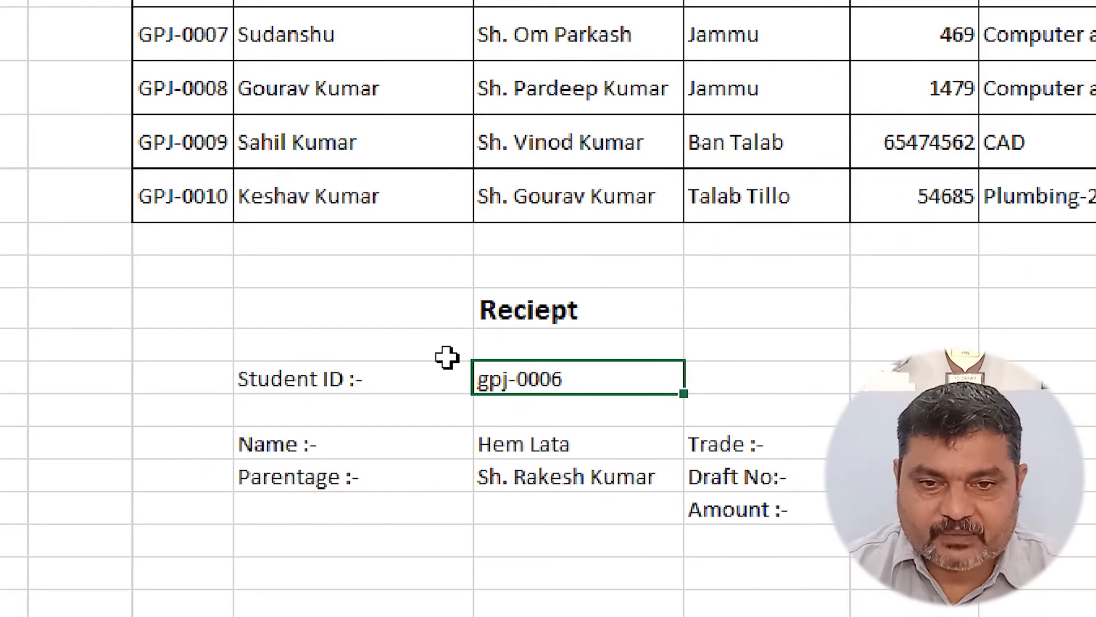
click(386, 354)
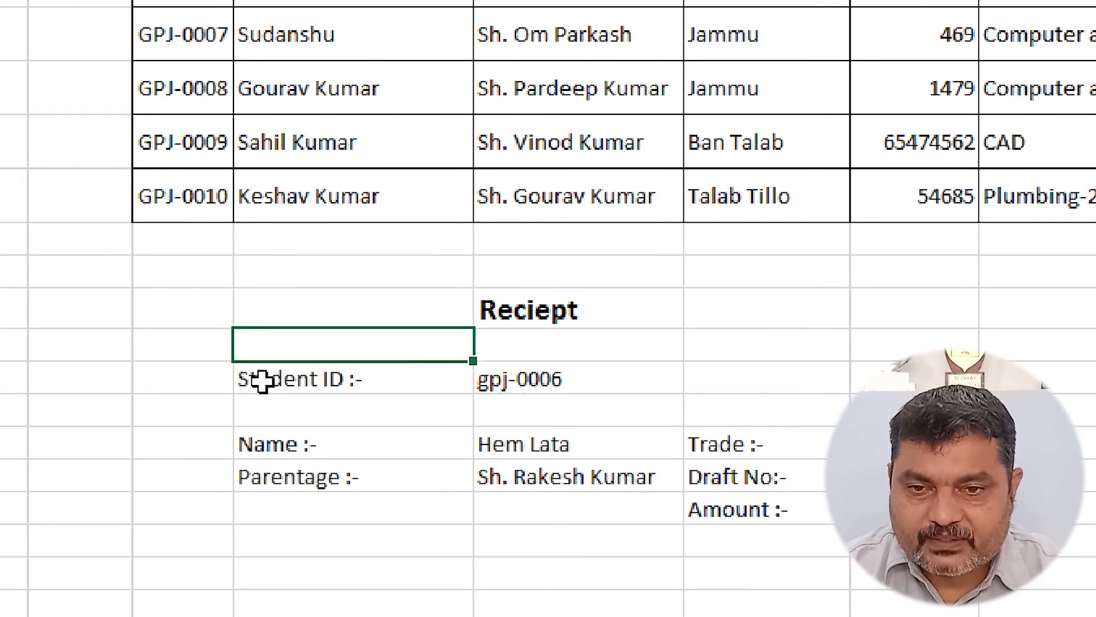
drag(259, 382, 269, 482)
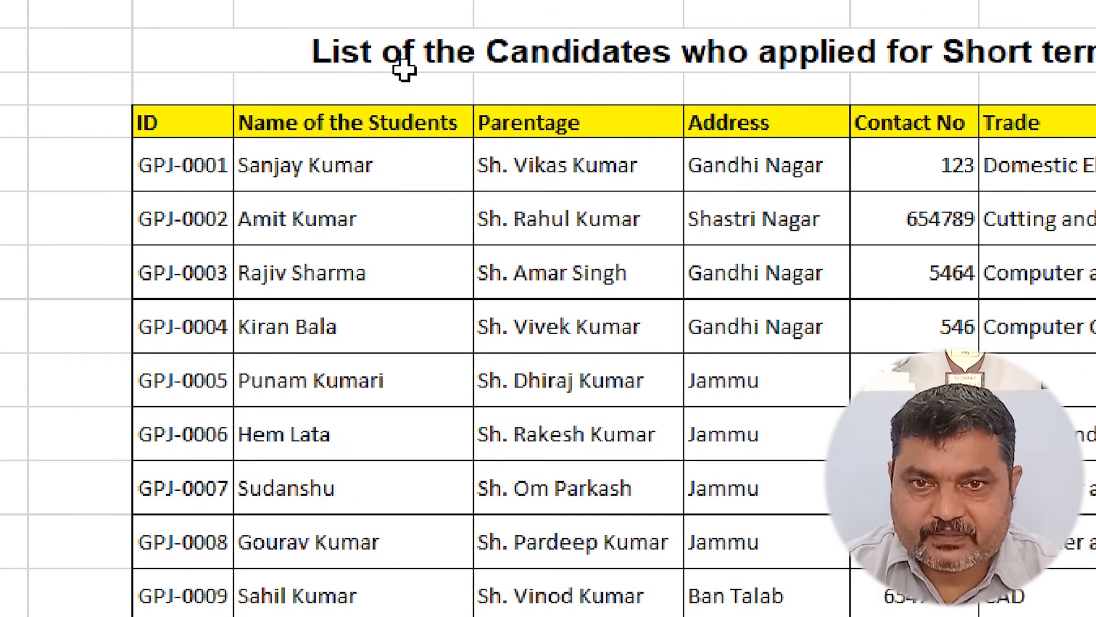
key(ctrl+q)
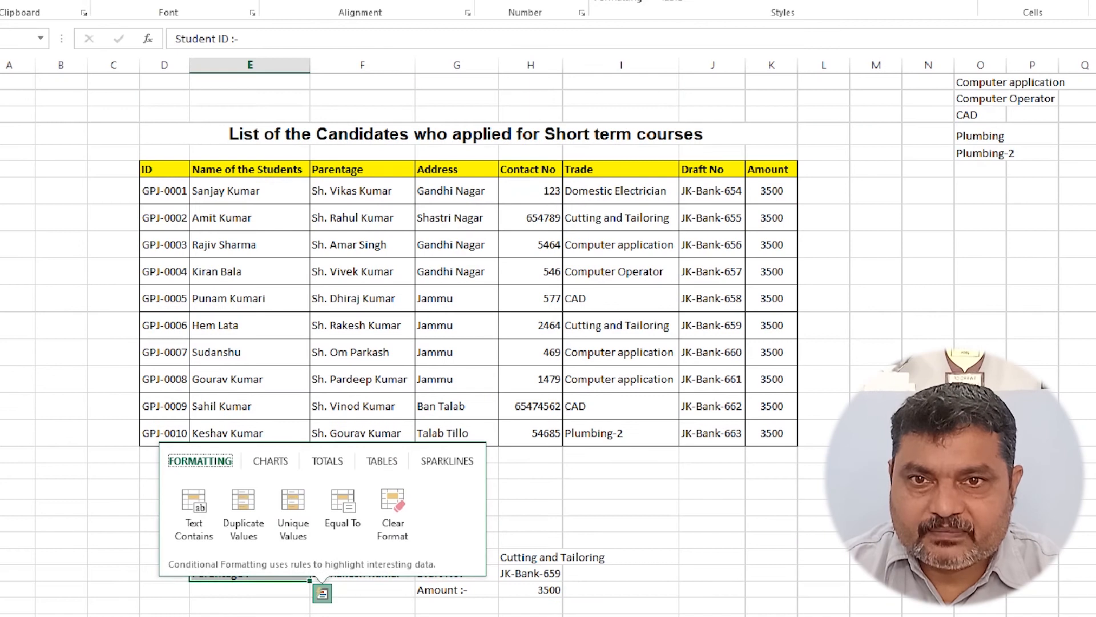
click(302, 1)
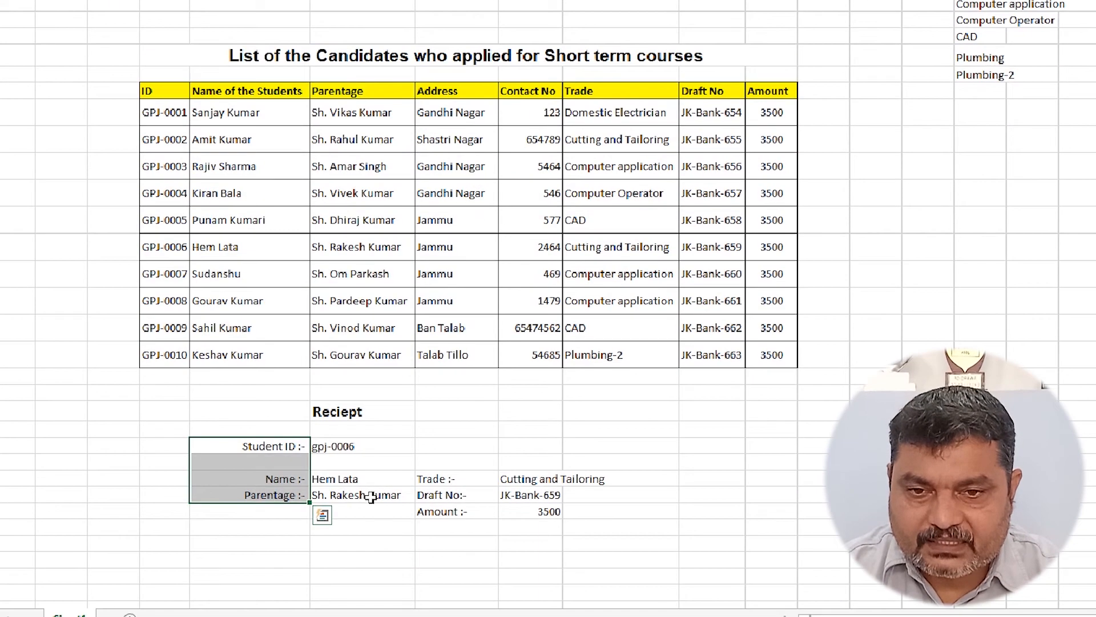
click(382, 538)
drag(454, 511, 451, 542)
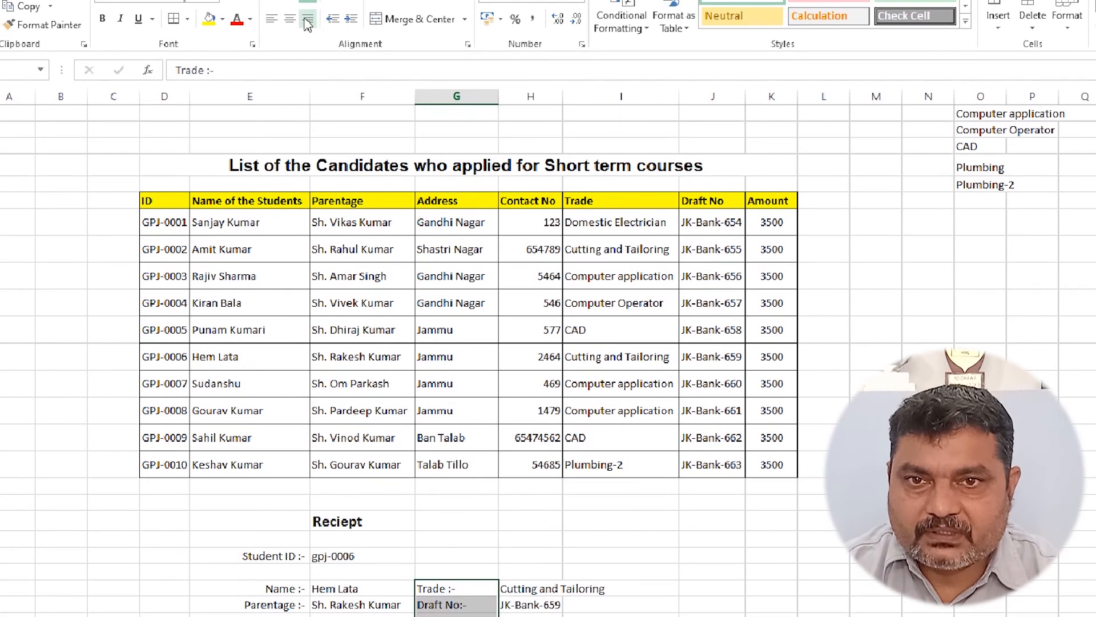
click(303, 24)
Make all the receipt's field labels in columns E and G bold.
click(480, 584)
drag(468, 588, 456, 616)
key(ctrl+b)
drag(285, 519, 249, 537)
key(ctrl+b)
click(278, 488)
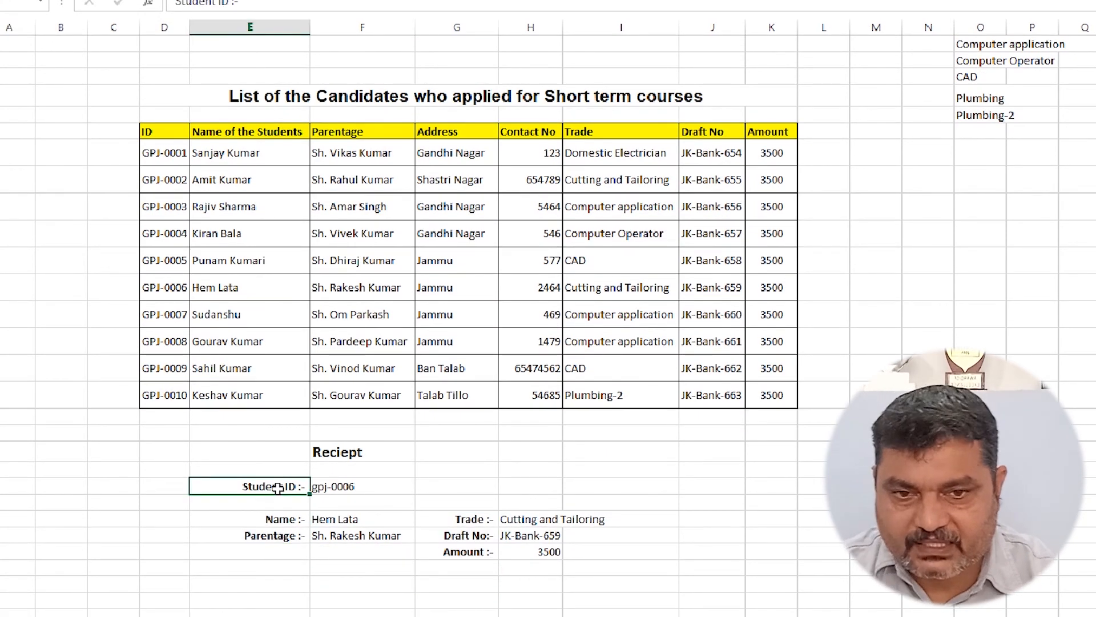
Apply a Thick Box Border around the whole receipt block spanning columns E to I.
drag(231, 454, 592, 557)
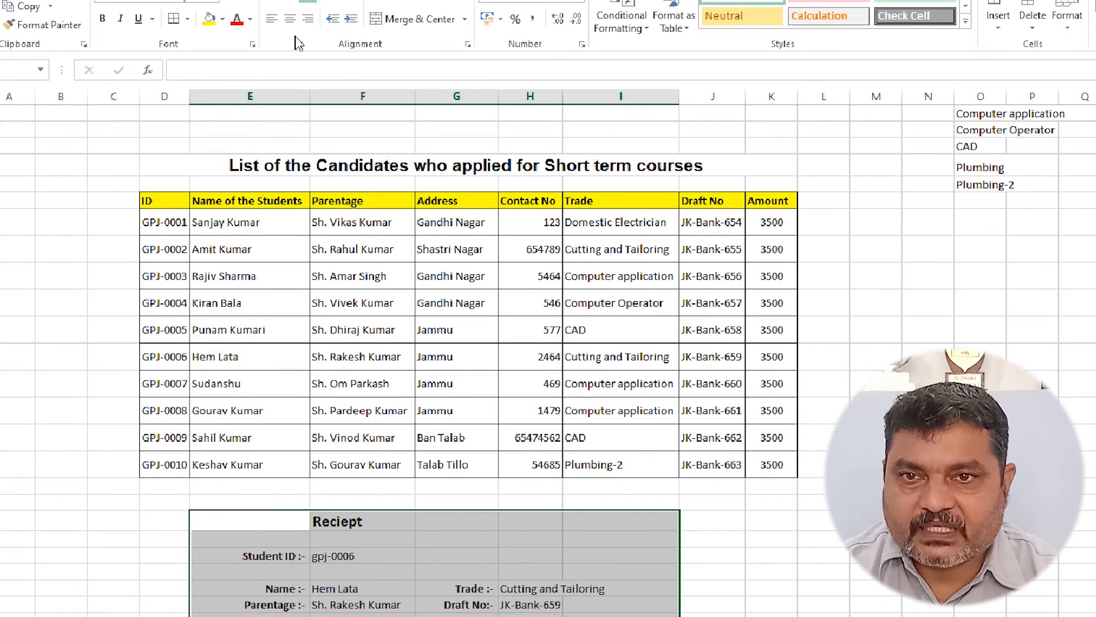
click(187, 18)
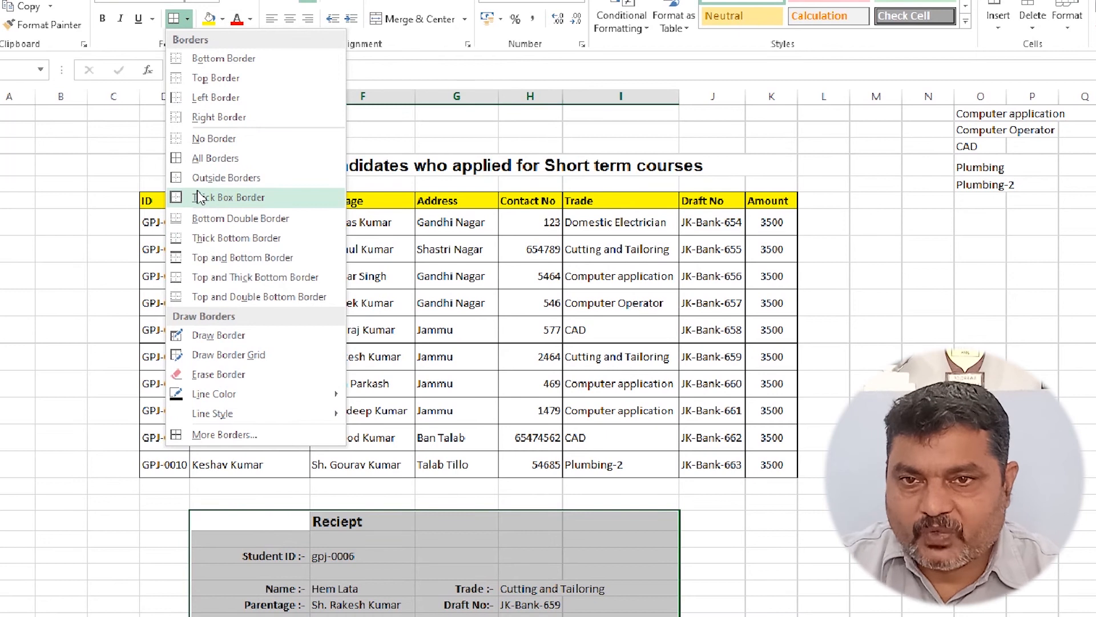
click(228, 198)
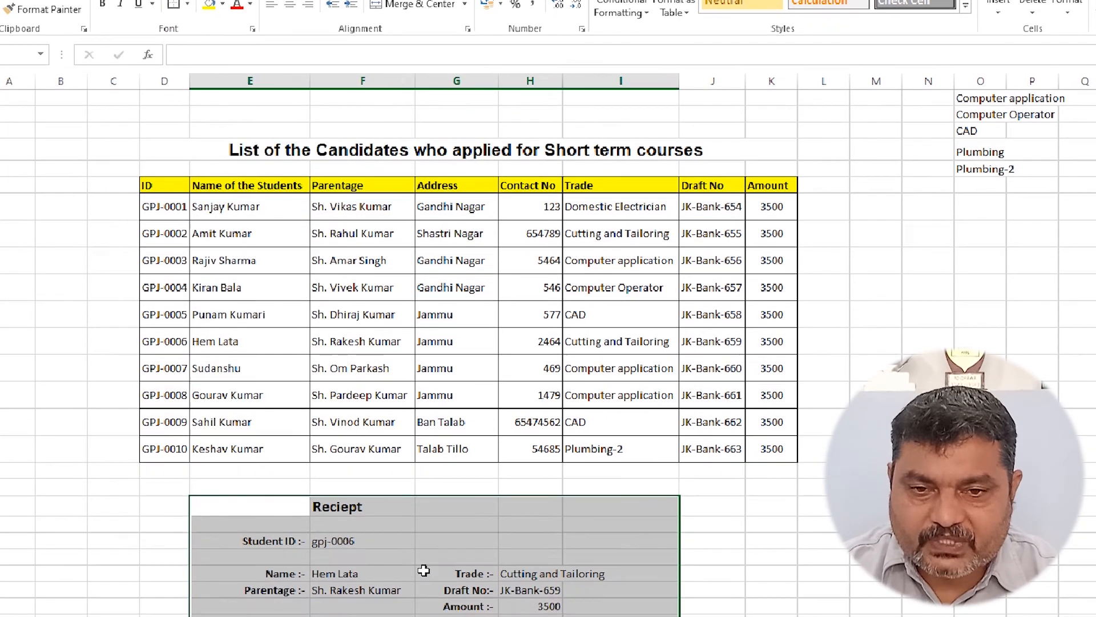
click(474, 589)
Merge and center the Reciept heading across columns E to I.
drag(274, 511, 598, 512)
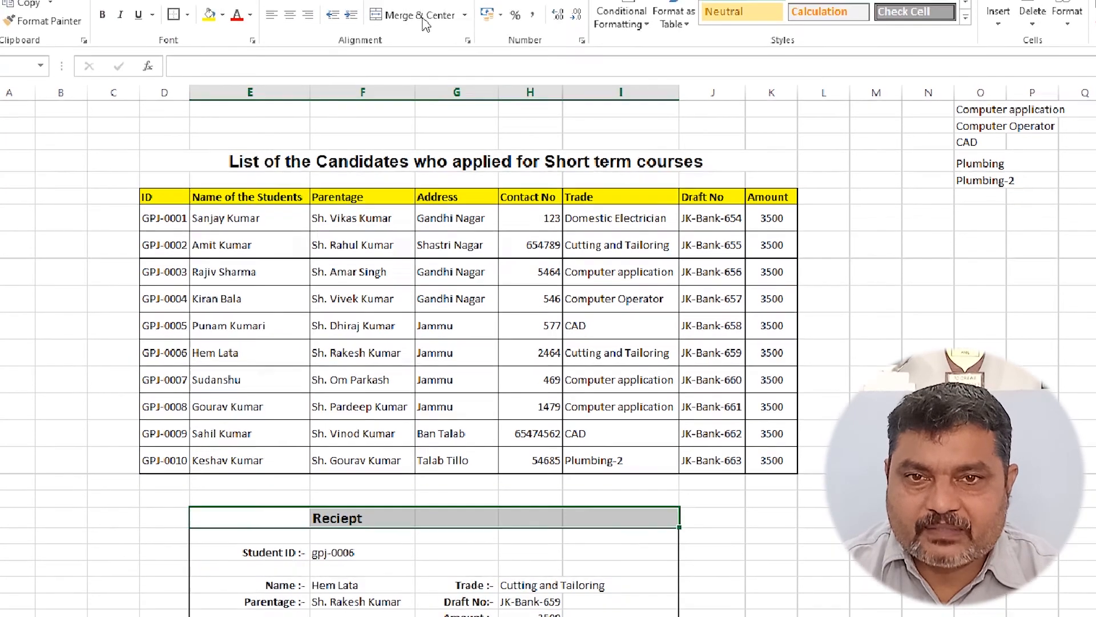
click(424, 19)
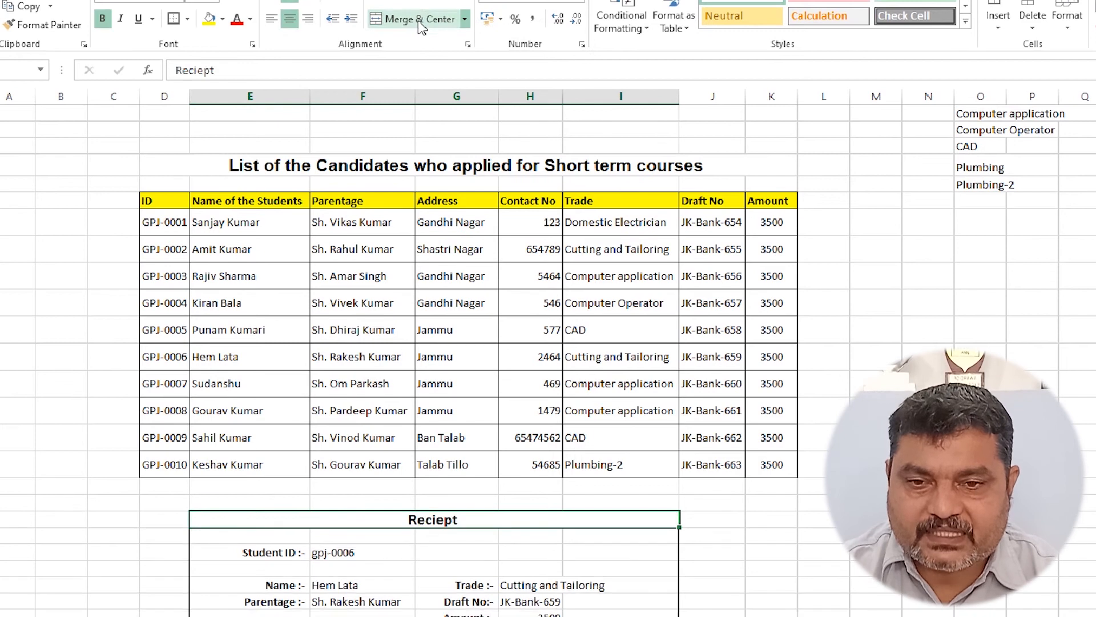
click(474, 549)
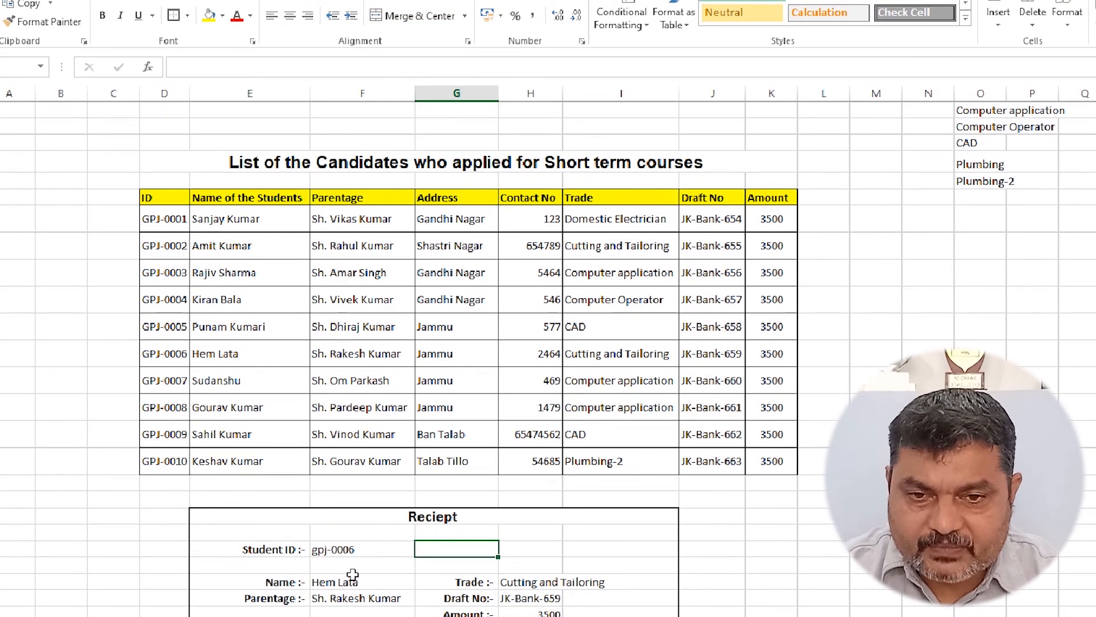
Add thick box borders around the Student ID value, the Name and Parentage values, and the Trade, Draft No and Amount values.
click(322, 553)
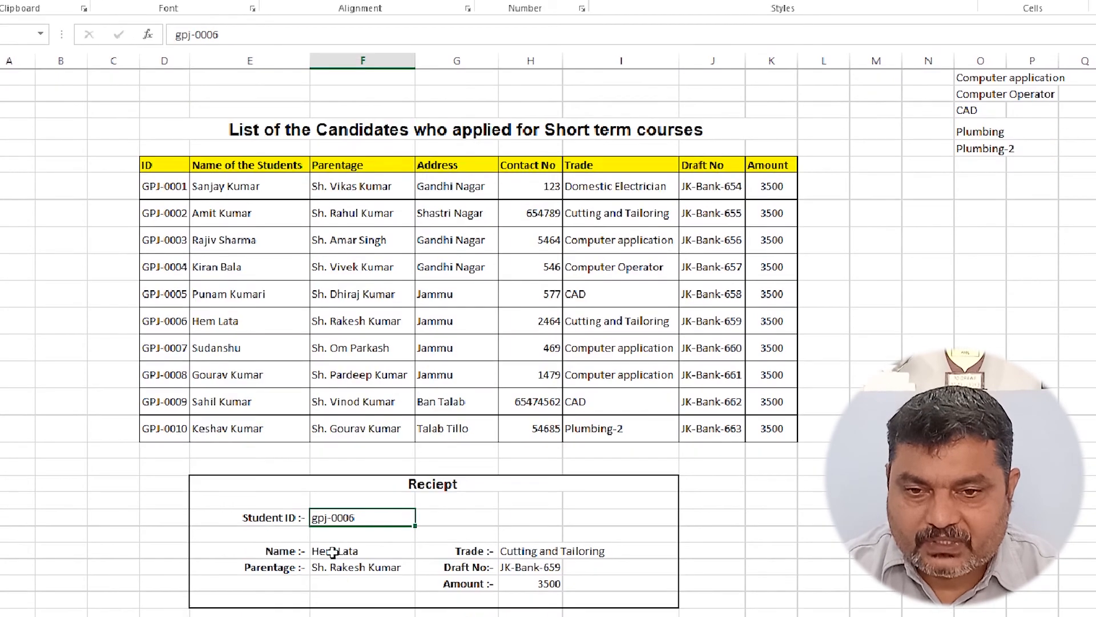
drag(333, 552, 337, 567)
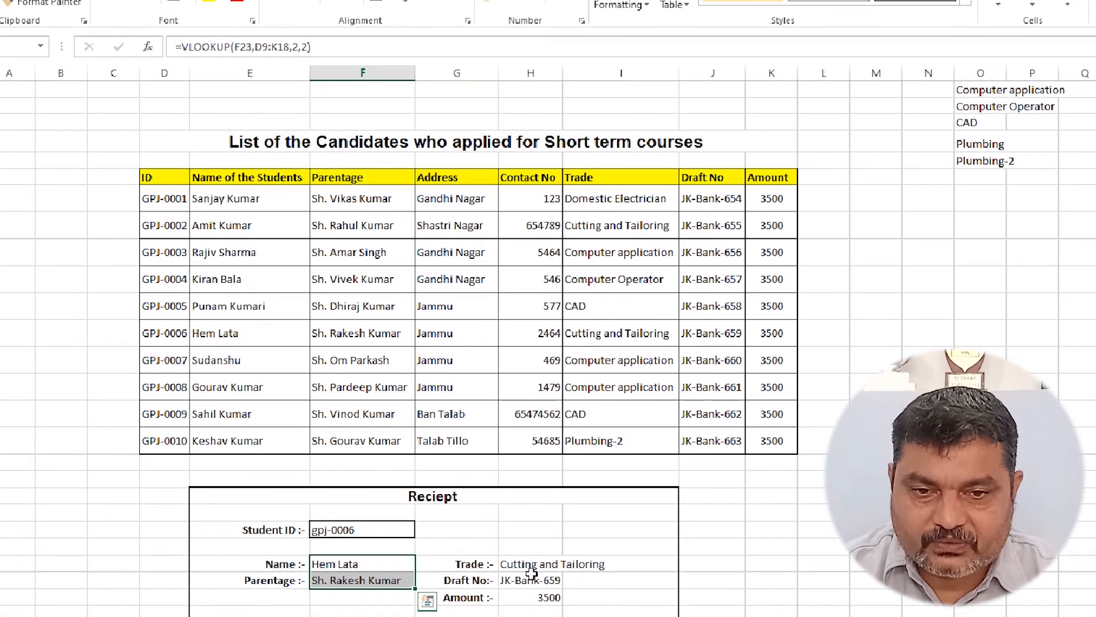
drag(529, 552, 532, 569)
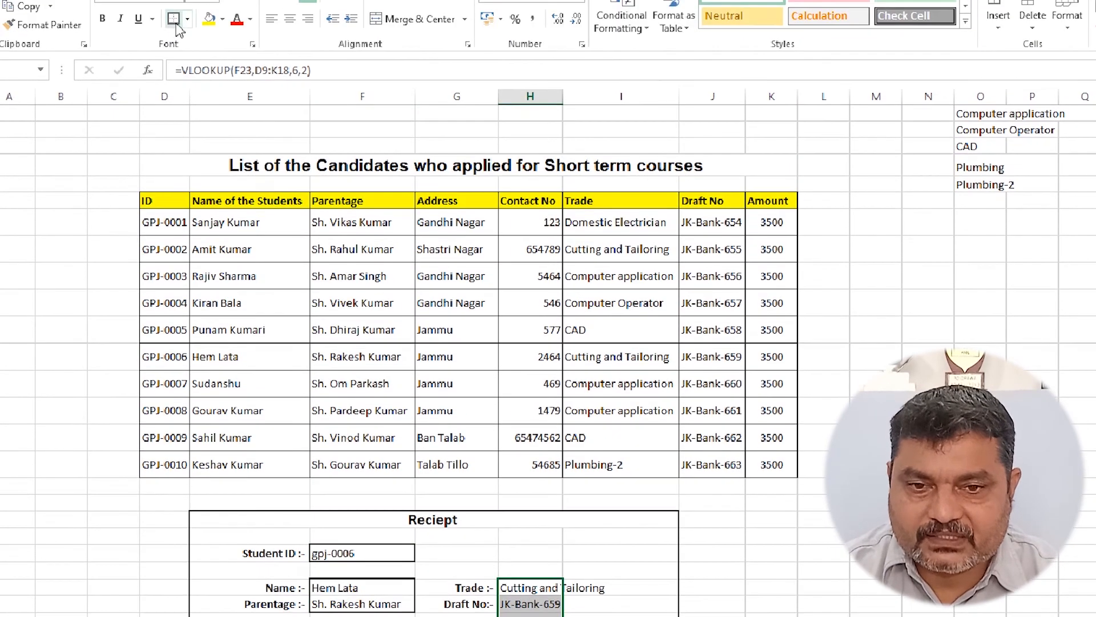
click(622, 547)
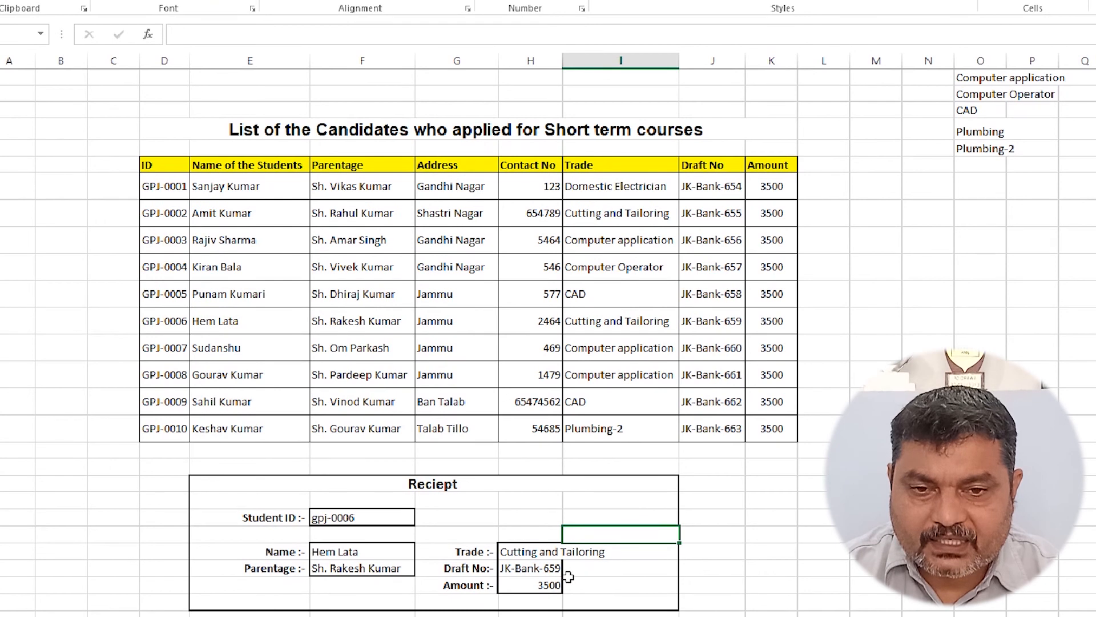
Autofit column H so the receipt's Trade value fits inside its bordered box.
drag(535, 549, 538, 582)
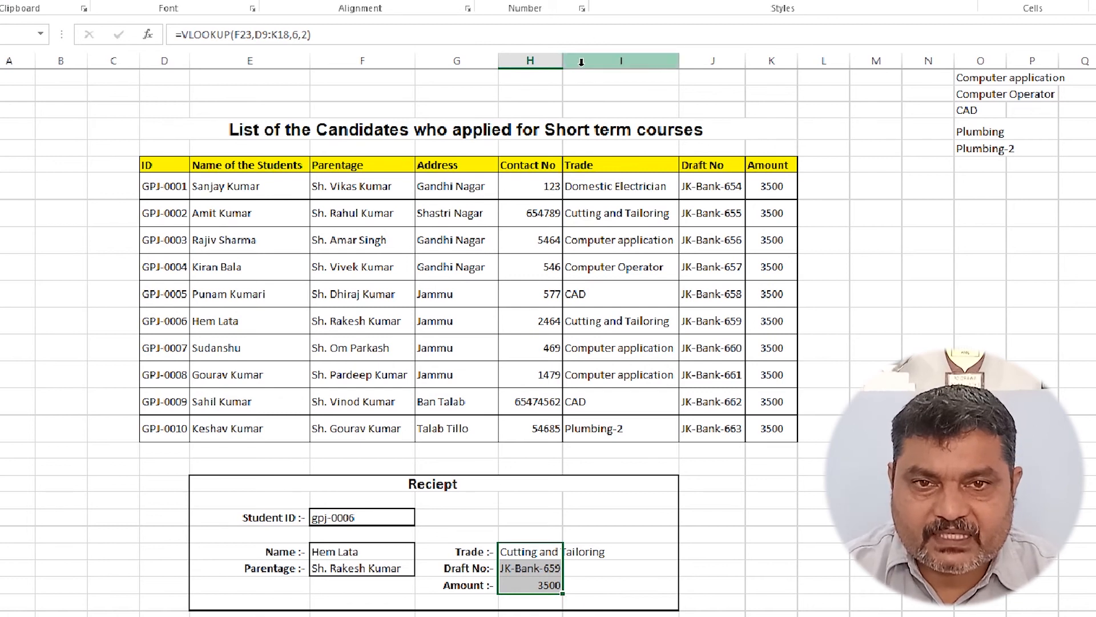
double_click(564, 60)
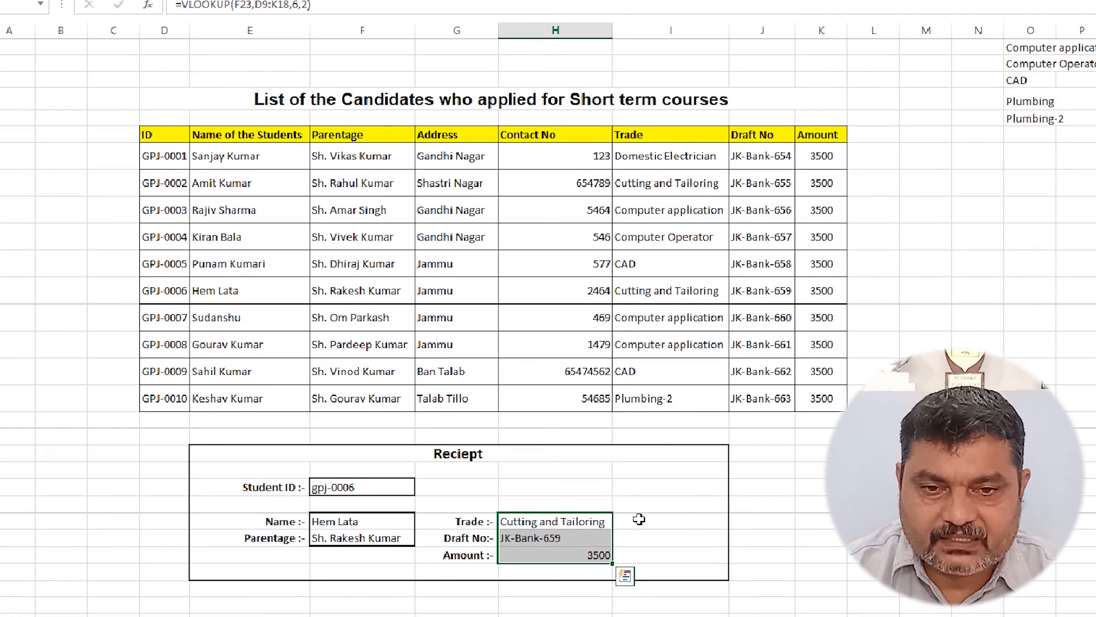
click(639, 519)
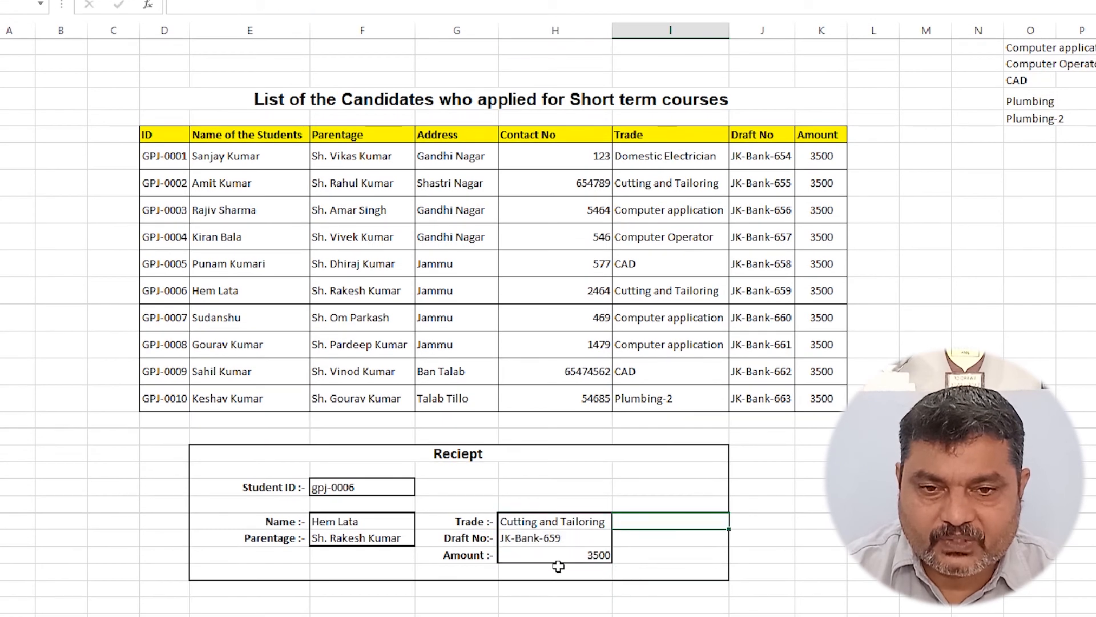
Enter the fourth candidate's ID in the receipt's Student ID cell F23 to test all the lookups.
click(355, 491)
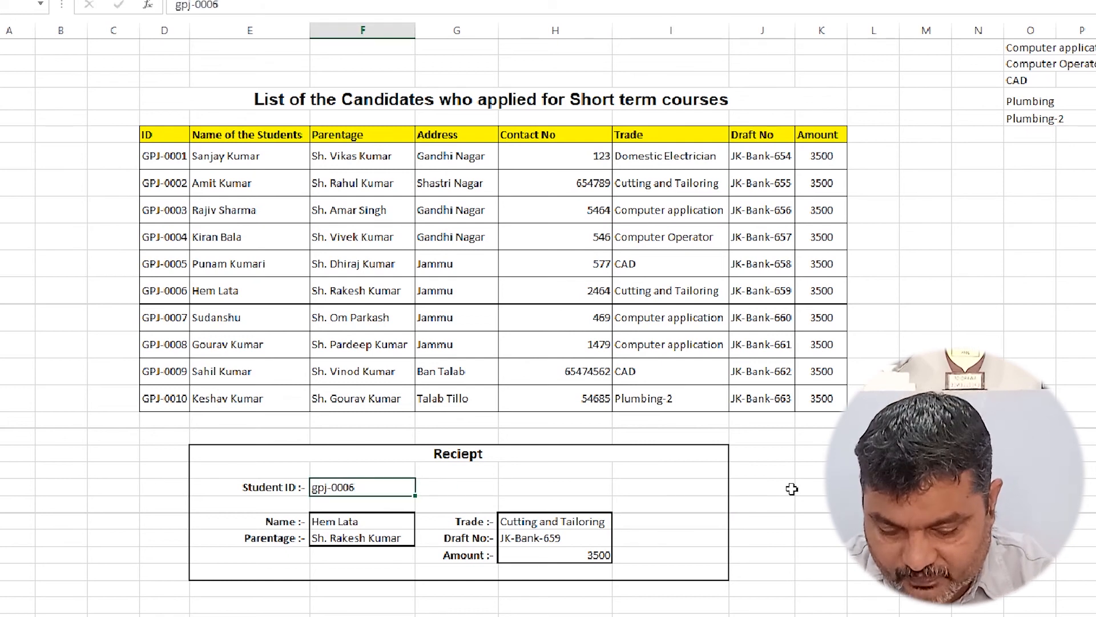
text(gp)
text(j)
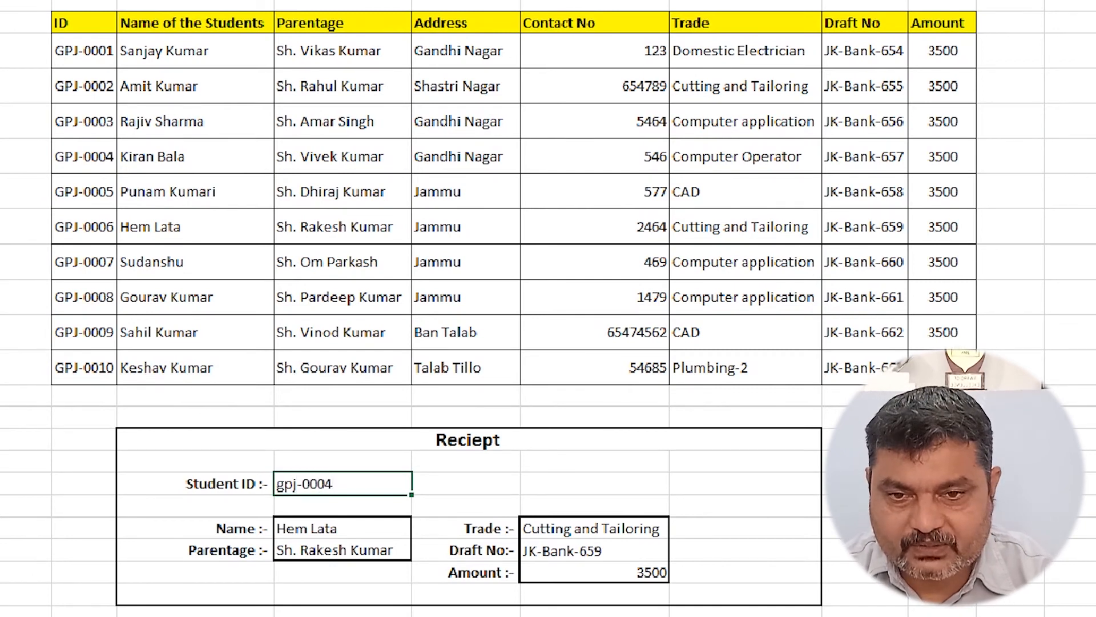
key(Return)
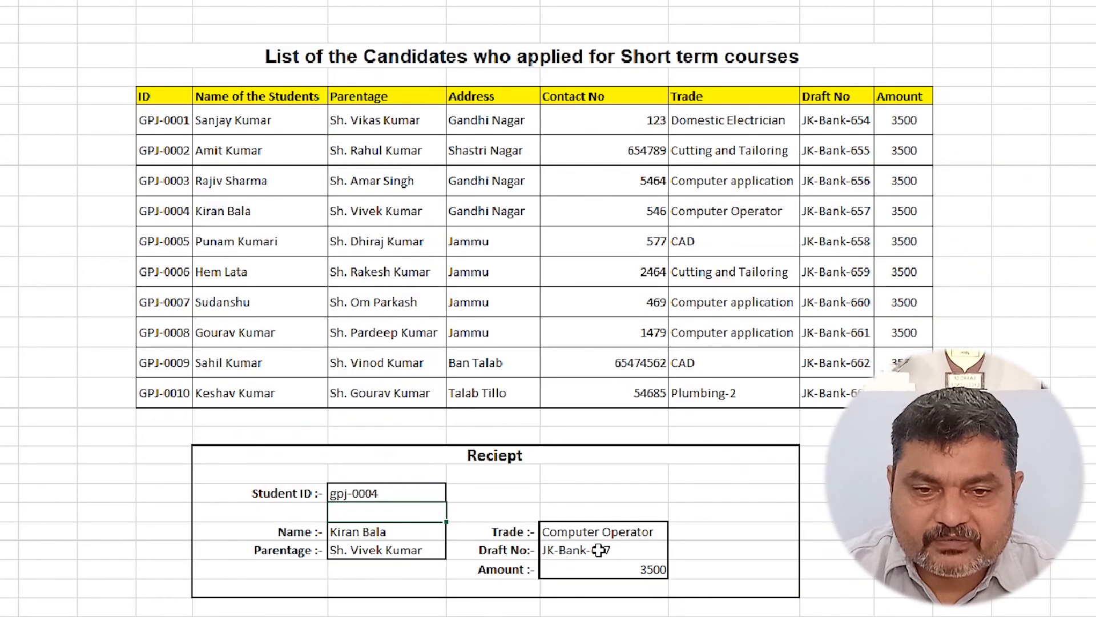
Right-align the Draft No value in receipt cell H26.
click(640, 512)
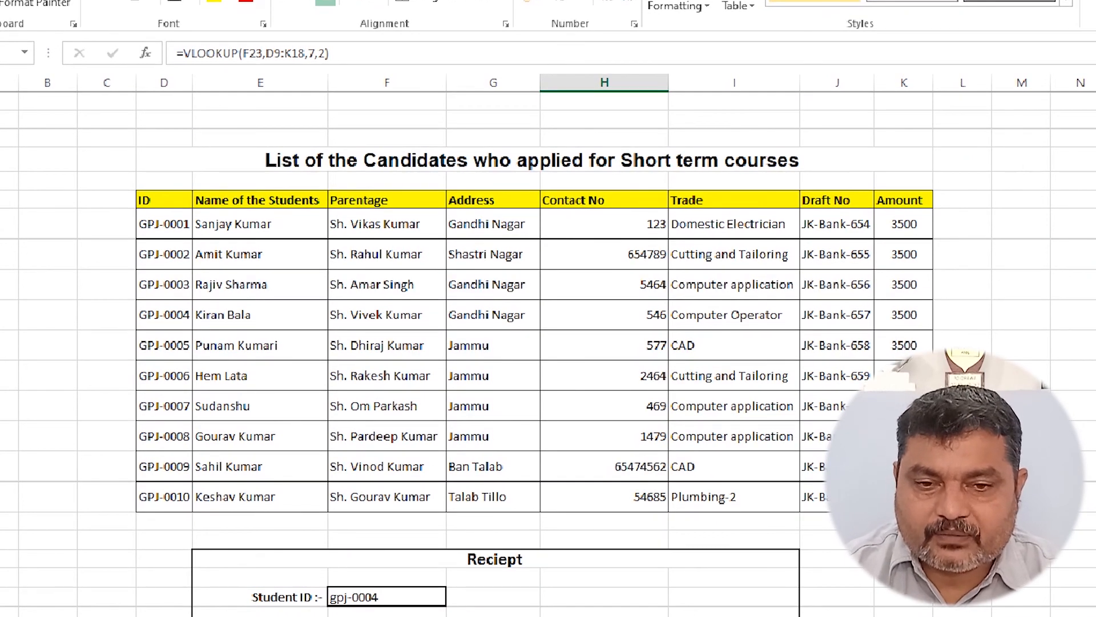
click(734, 616)
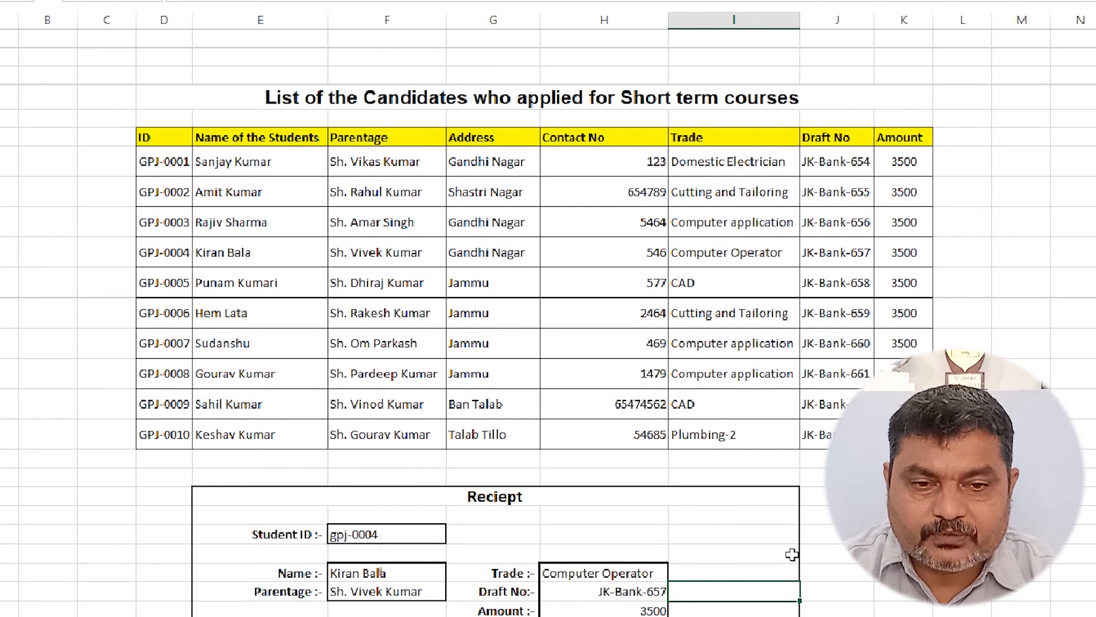
click(903, 574)
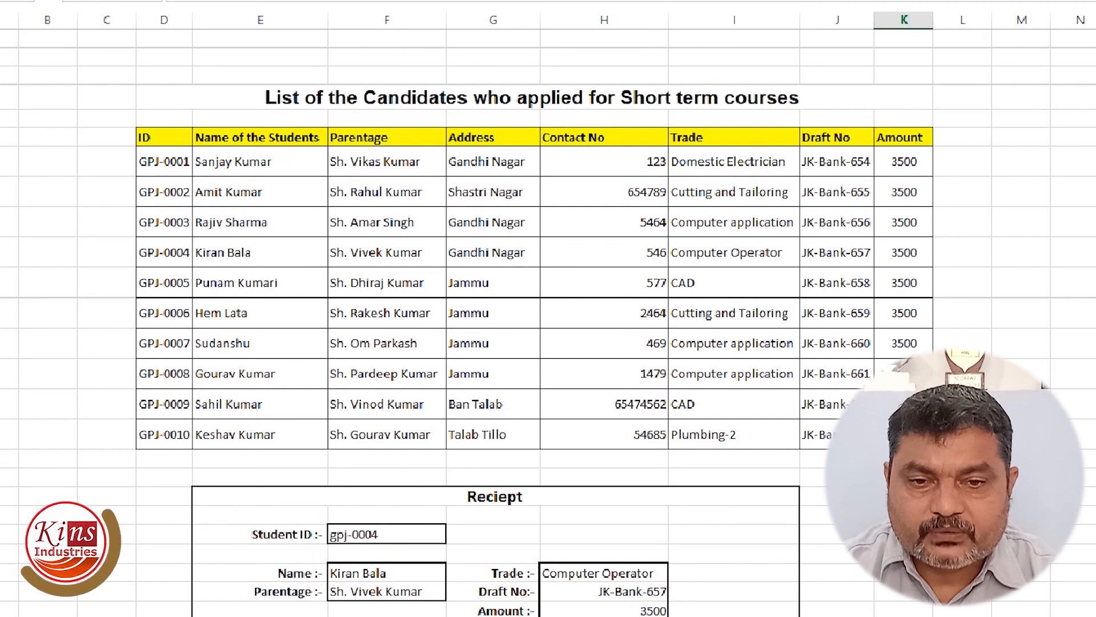